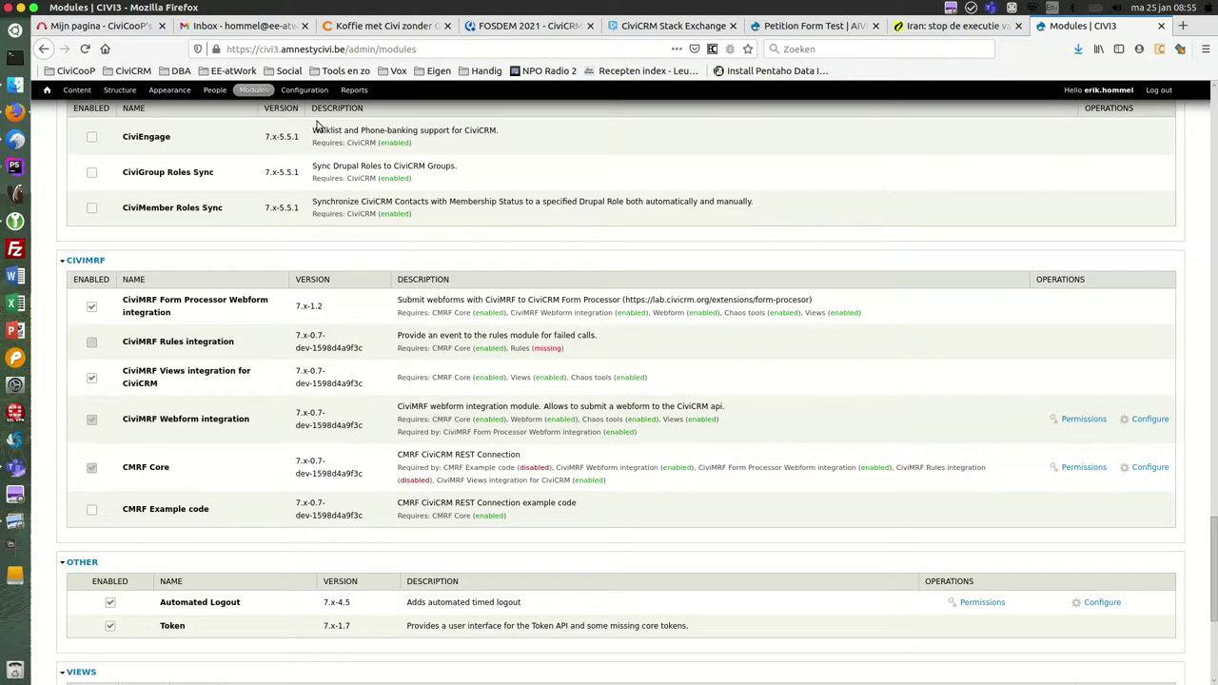
Open the Remote Connection to Civi3 profile from the site's CiviMRF connection profiles and review its connector options and URL.
click(303, 91)
scroll(314, 394, down, 6)
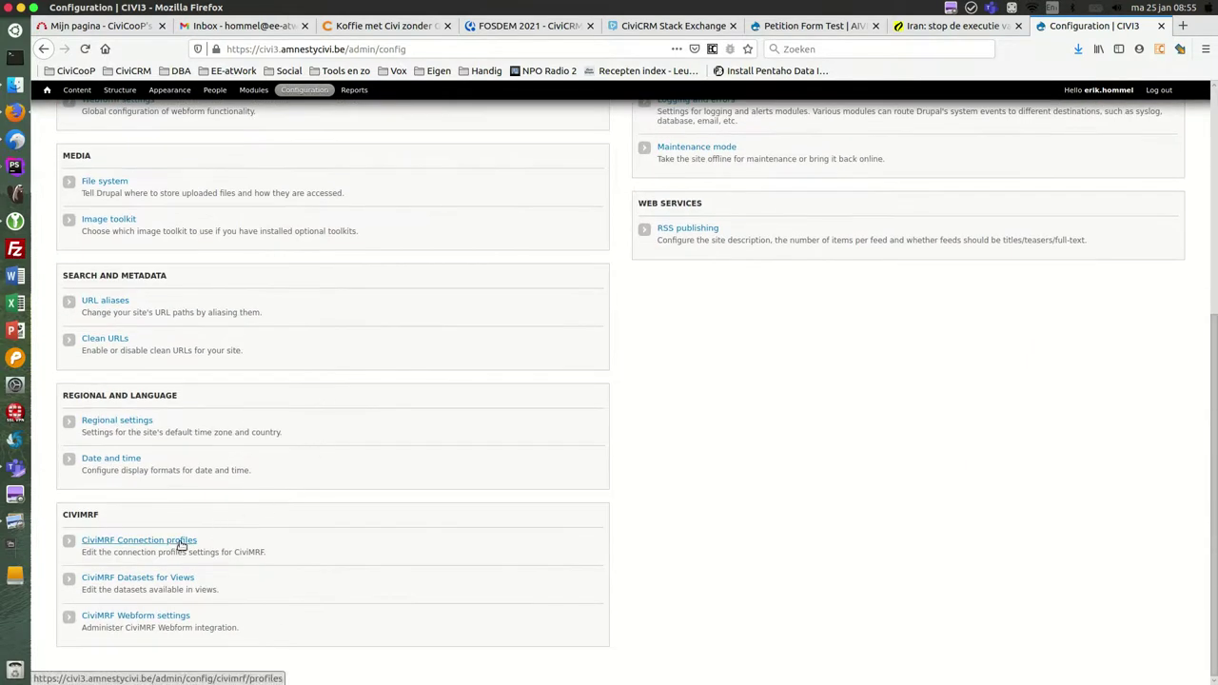
click(181, 540)
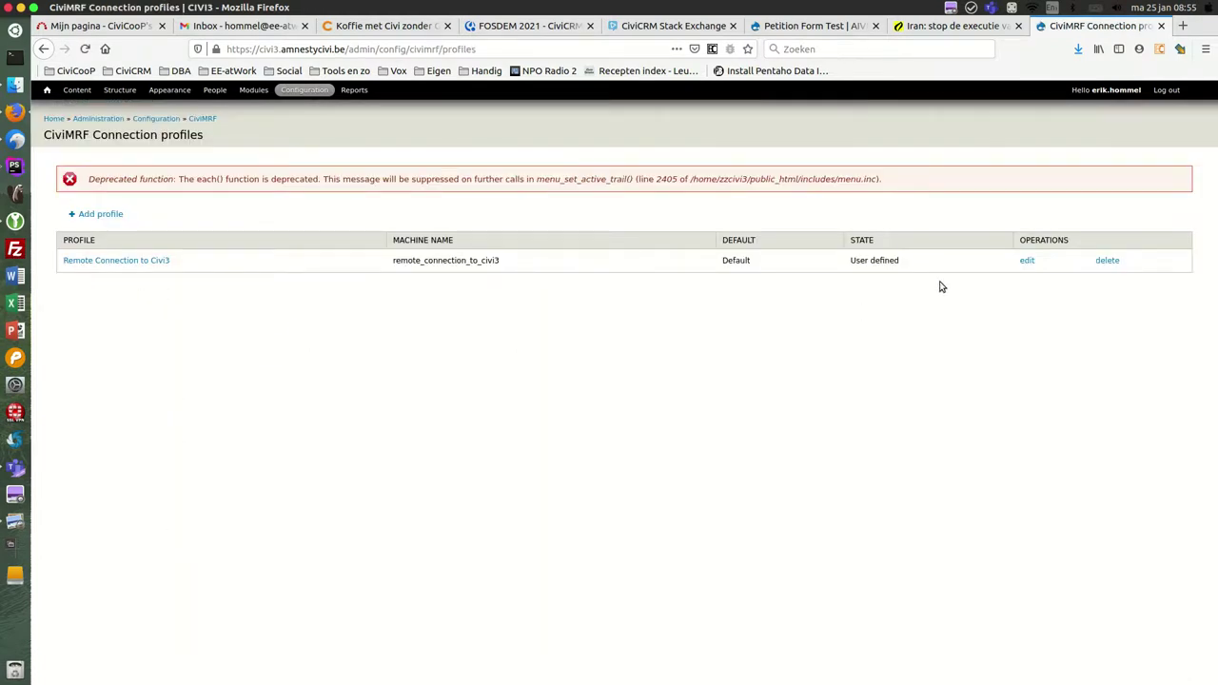
click(1028, 261)
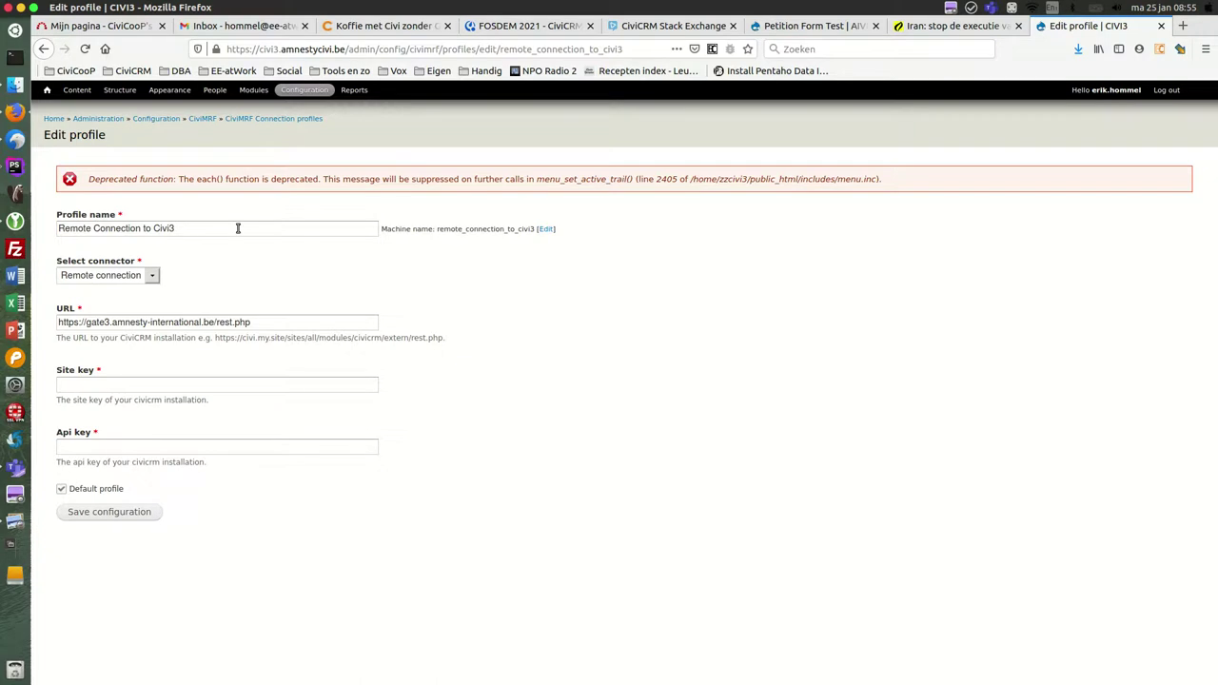
click(151, 278)
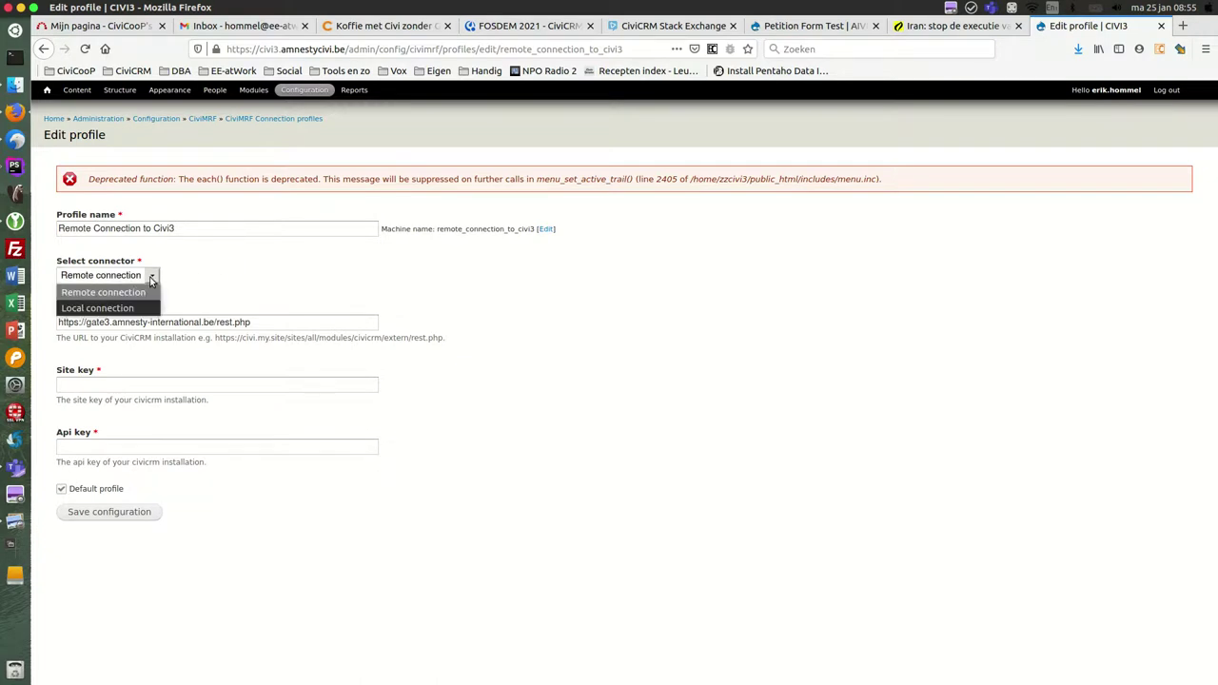
click(150, 279)
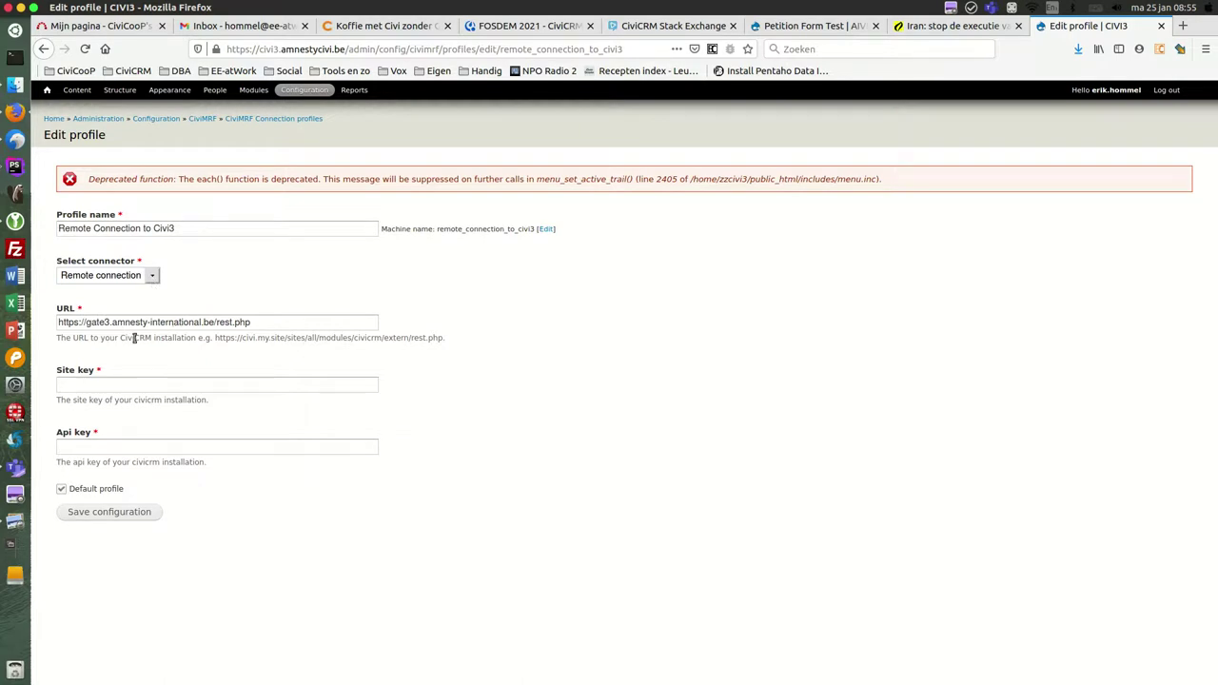
click(86, 323)
click(956, 11)
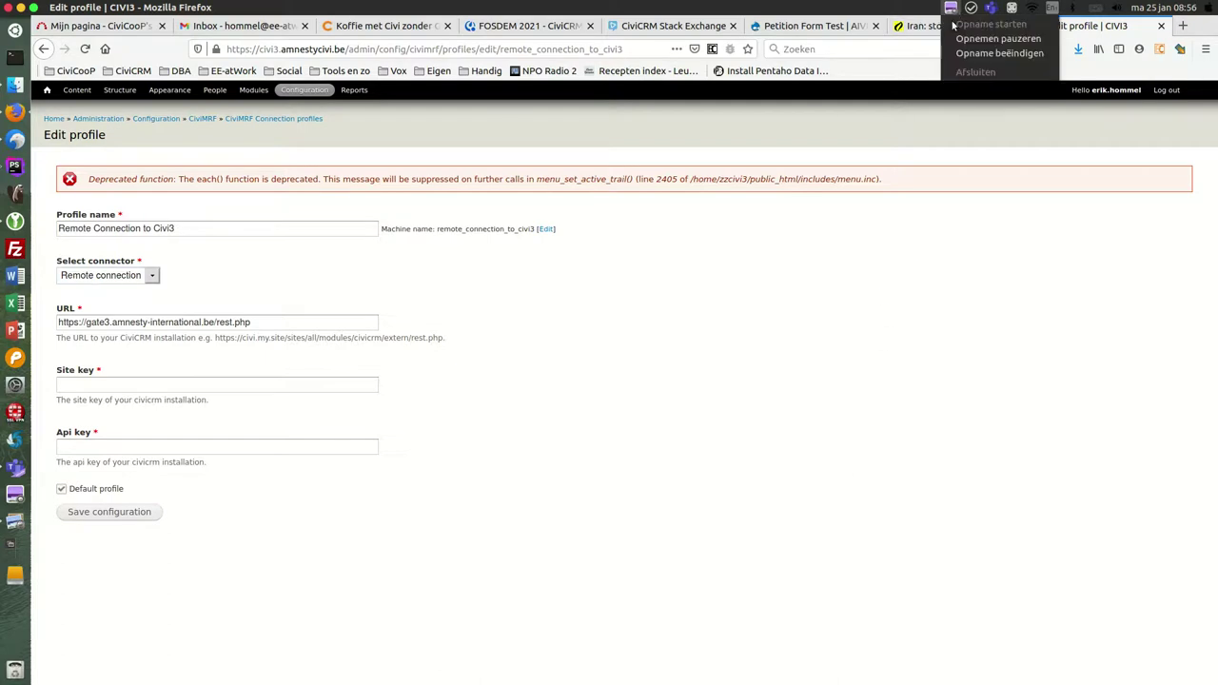
click(950, 42)
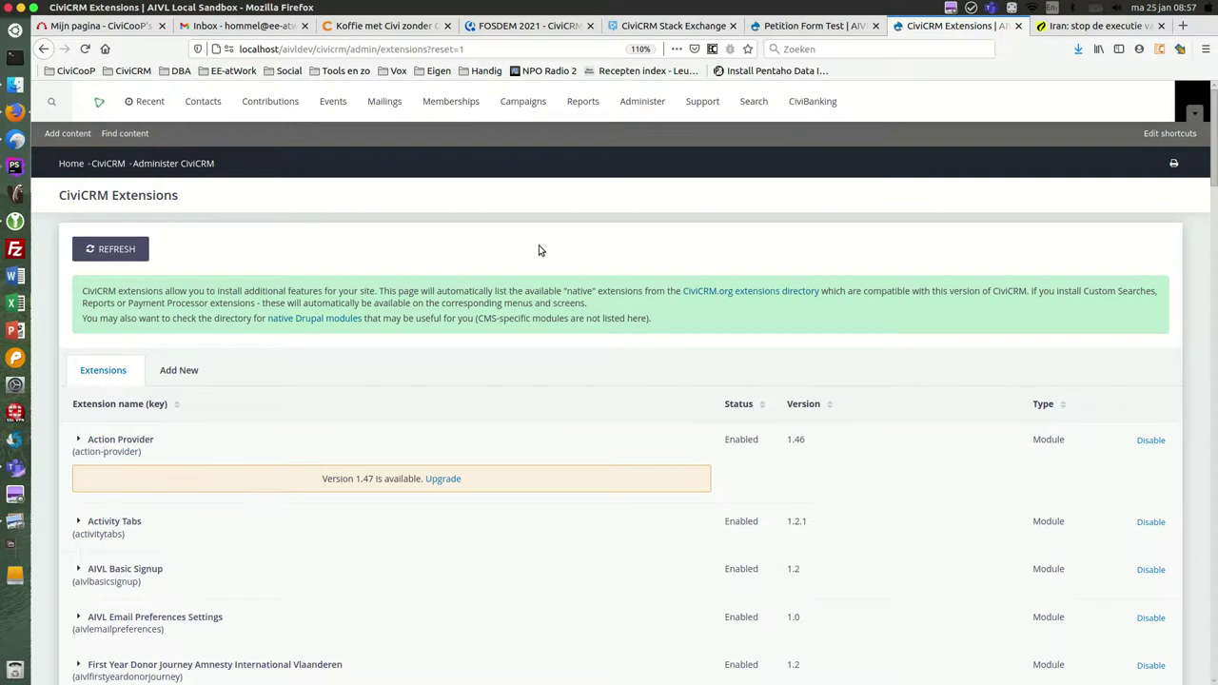
Look through the CiviCRM extensions list for the Action Provider and Form Processor extensions.
scroll(539, 250, down, 3)
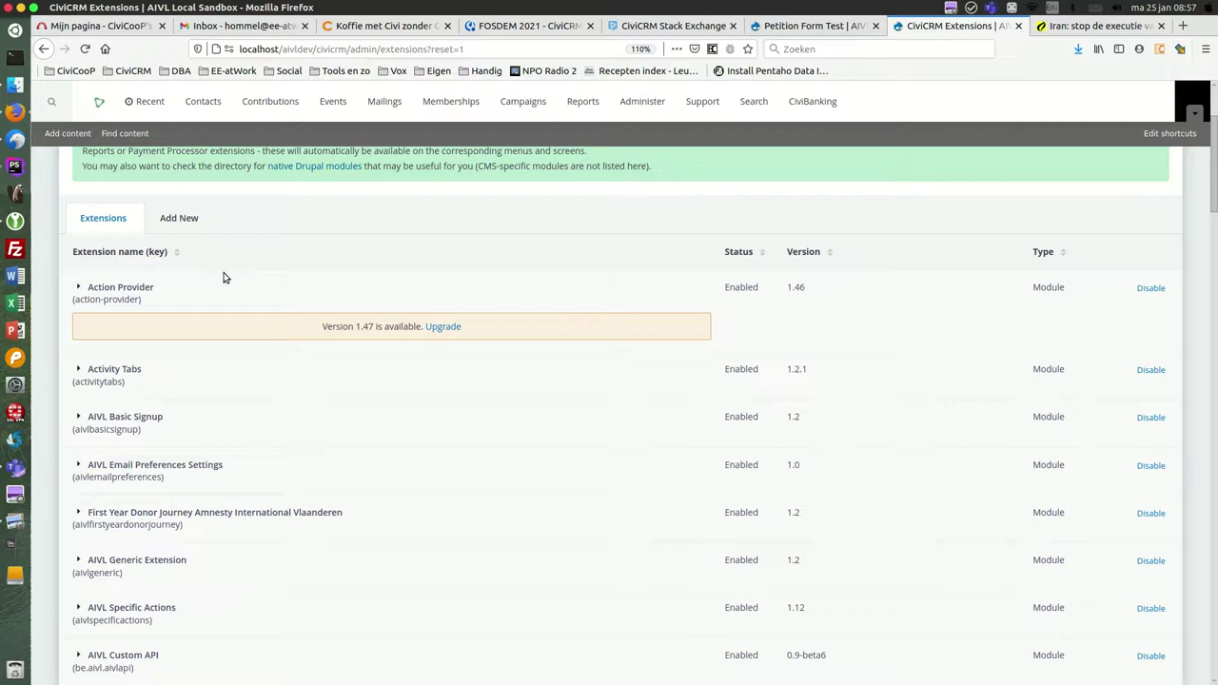
scroll(224, 277, down, 10)
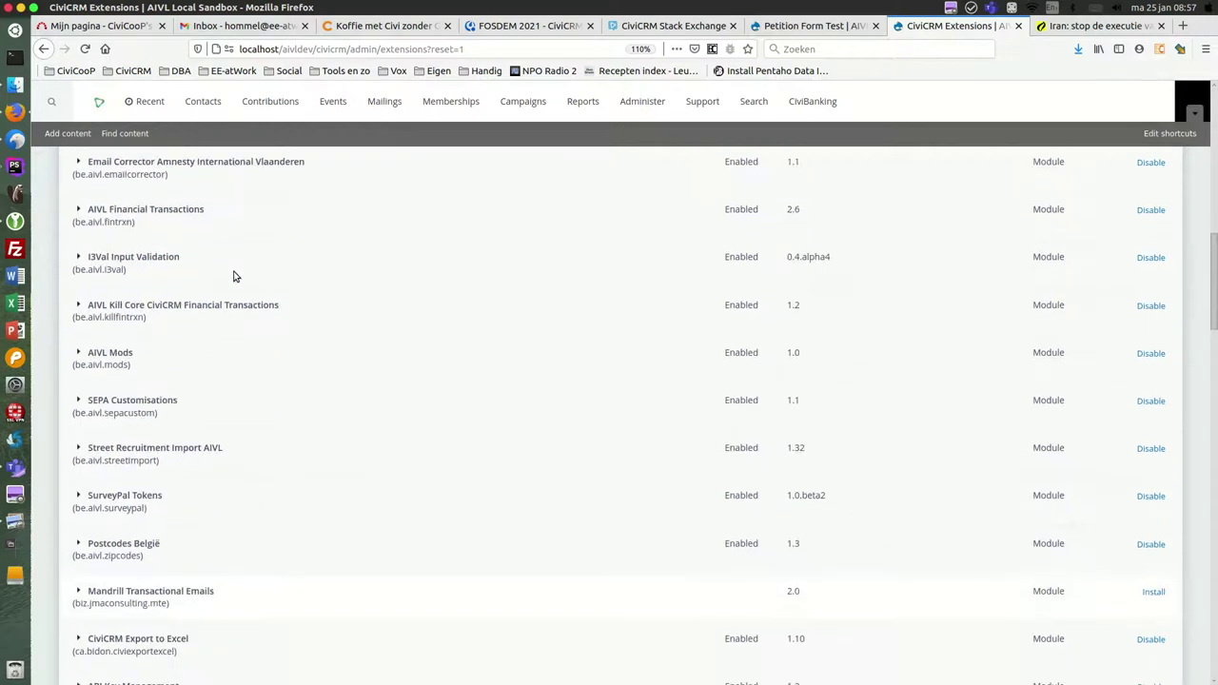
scroll(235, 276, down, 3)
scroll(233, 277, down, 10)
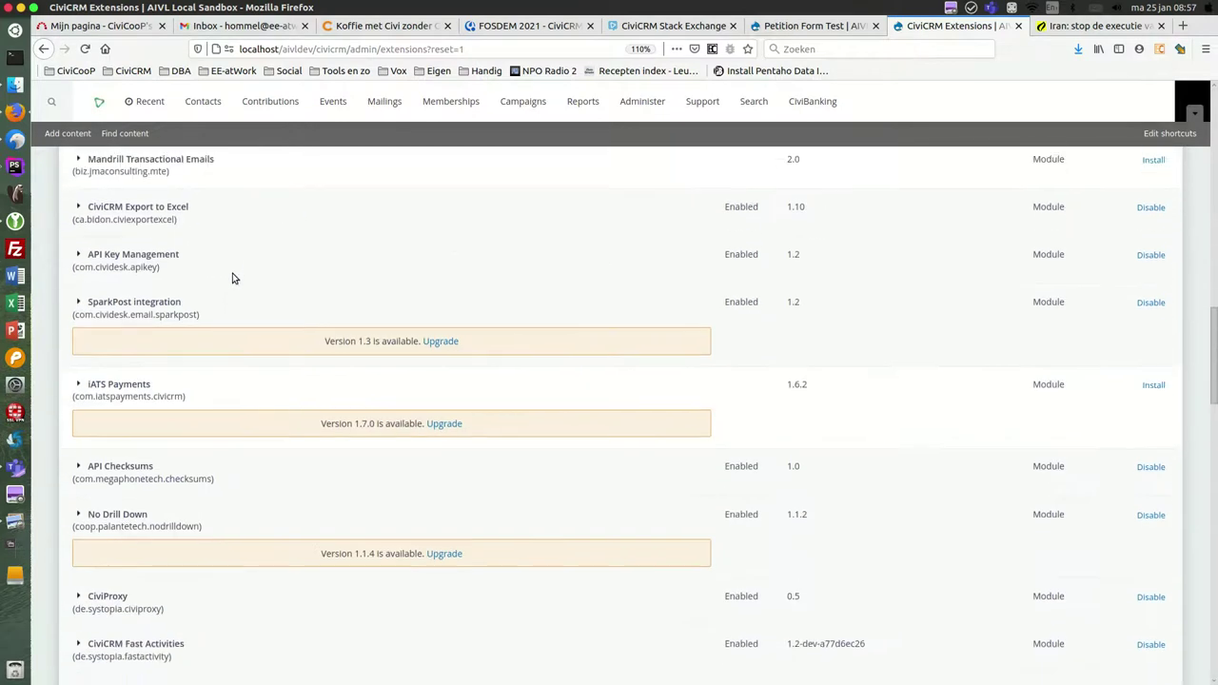
scroll(229, 278, down, 7)
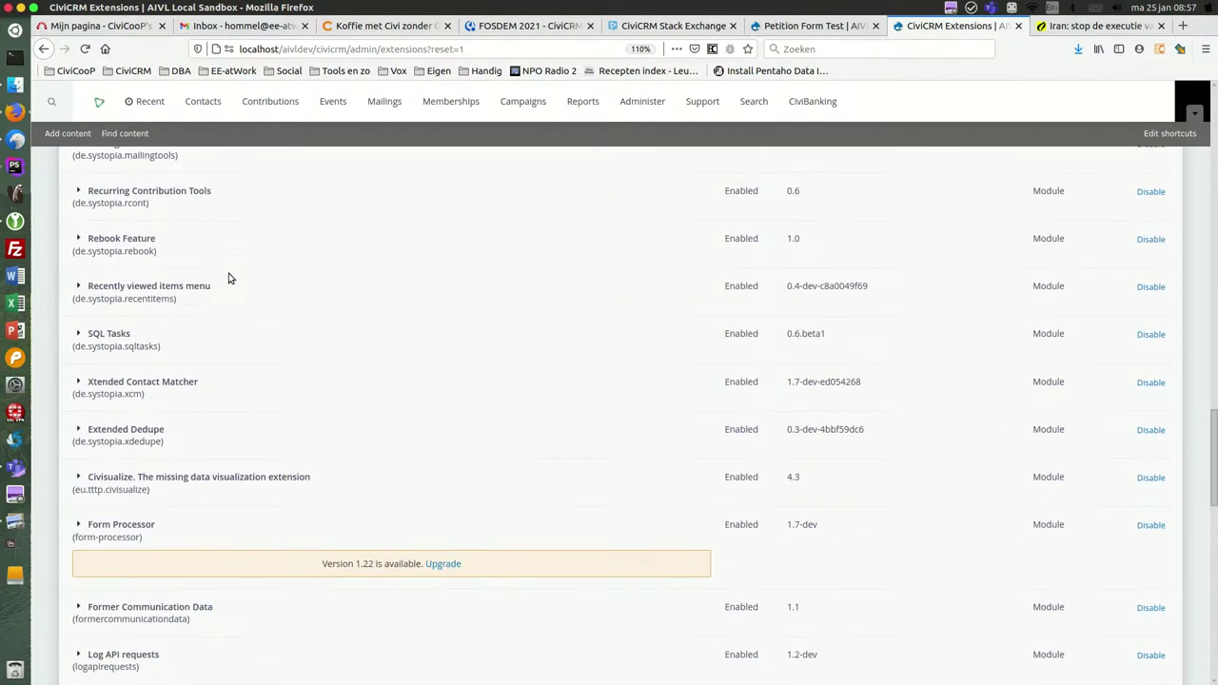
scroll(228, 276, down, 2)
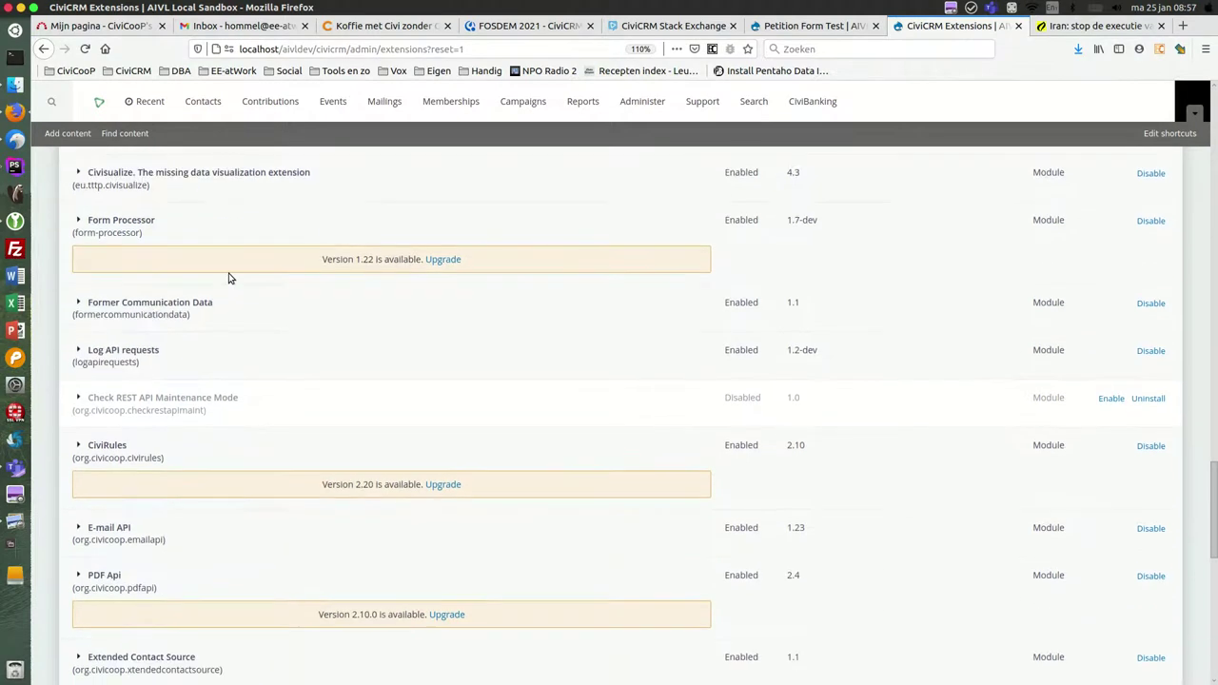
scroll(229, 276, up, 2)
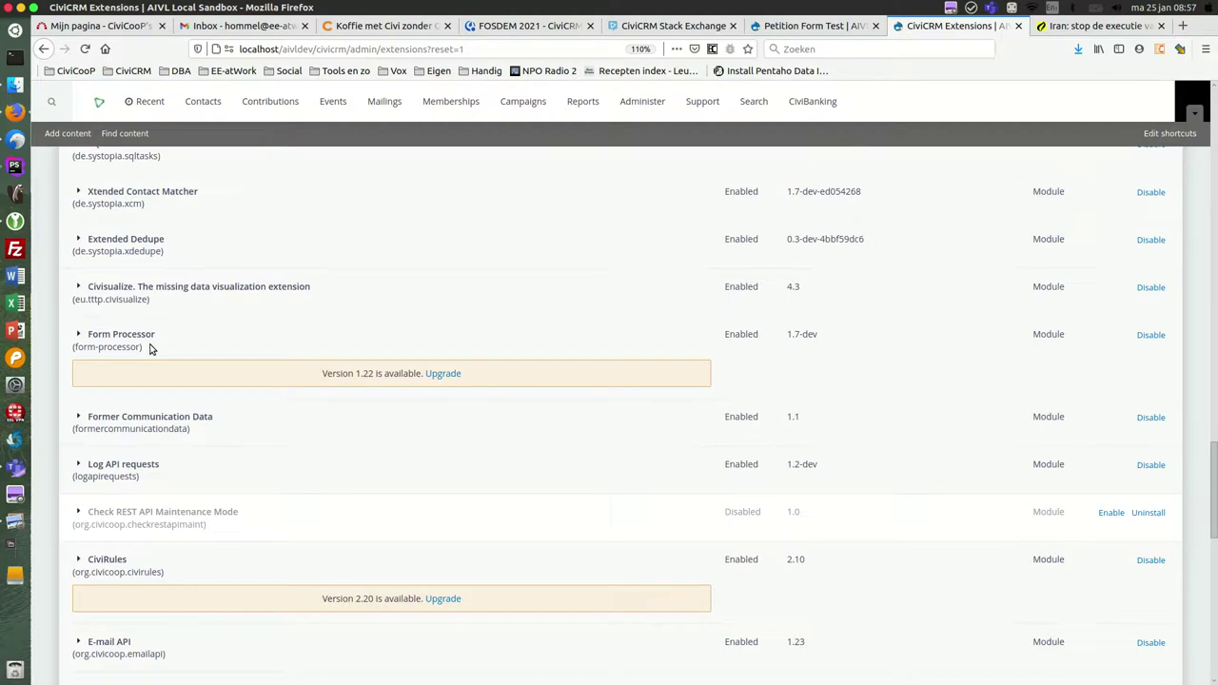
scroll(233, 395, up, 2)
scroll(257, 419, up, 8)
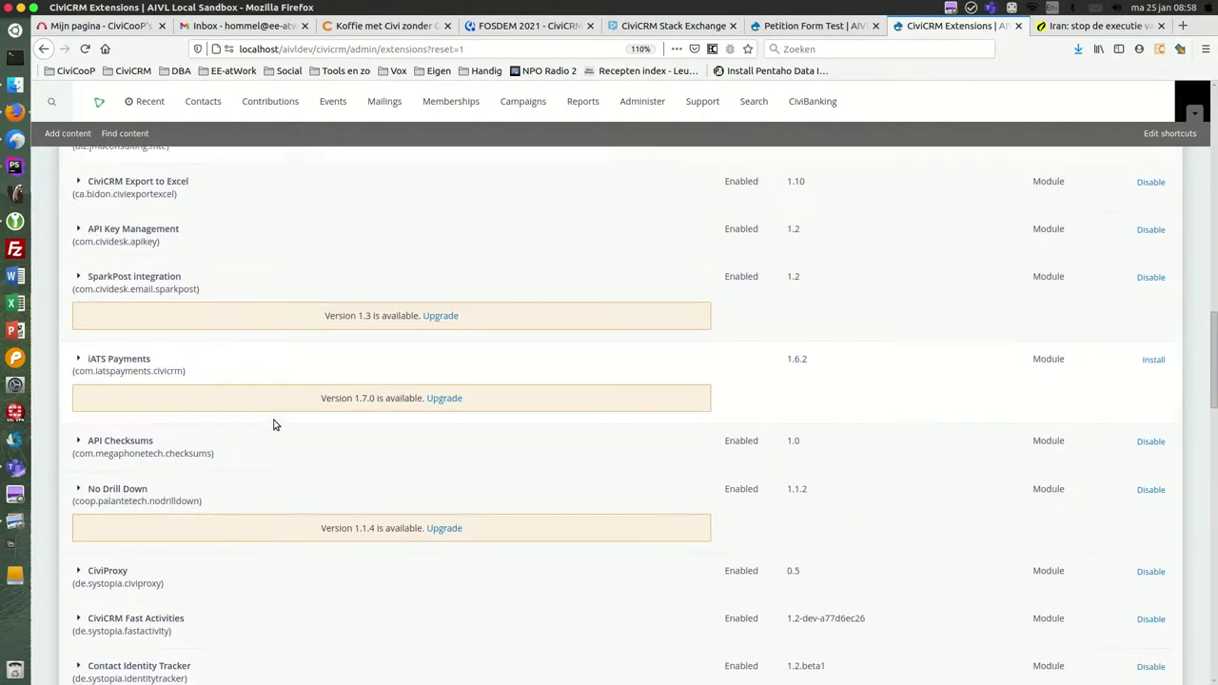
scroll(274, 424, up, 10)
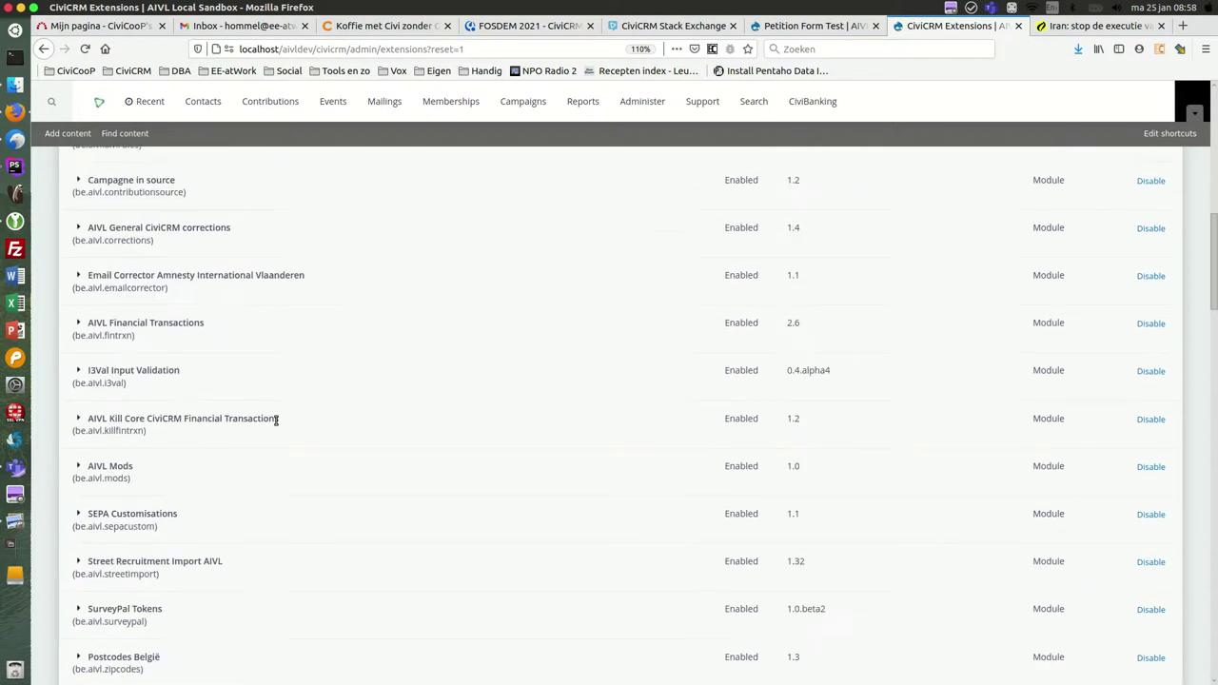
scroll(276, 419, up, 8)
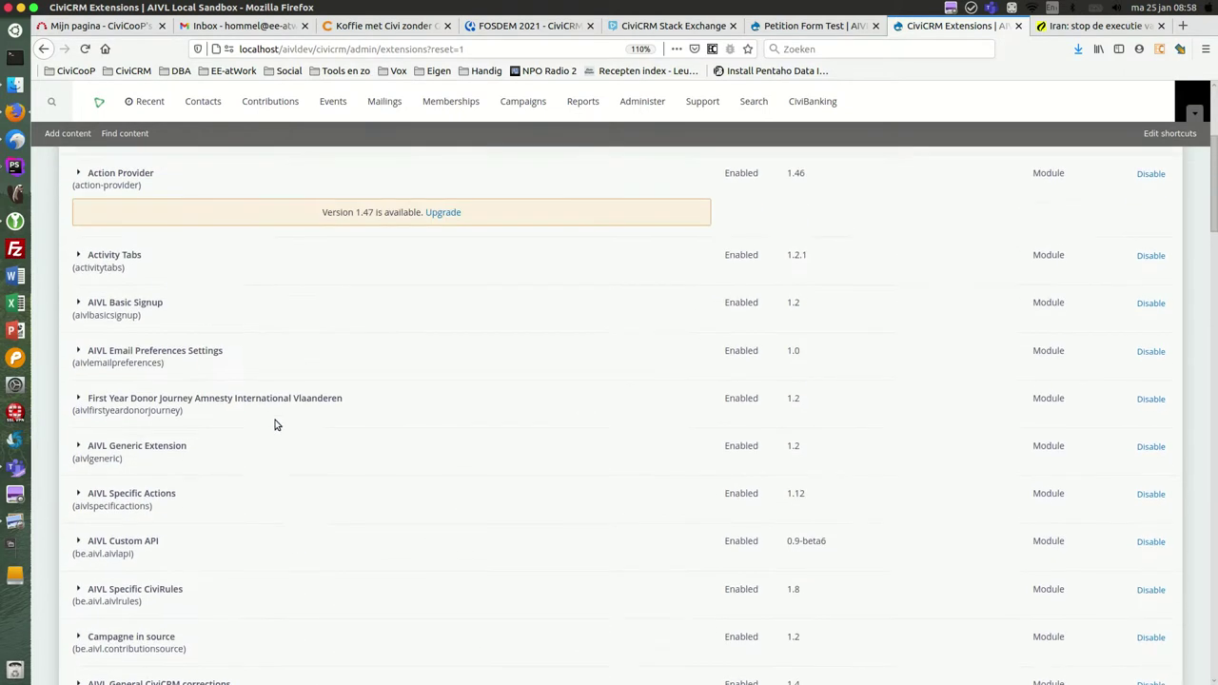
scroll(276, 423, up, 2)
scroll(276, 416, down, 1)
Go to the form processors overview and open the Petition form processor for editing.
click(644, 105)
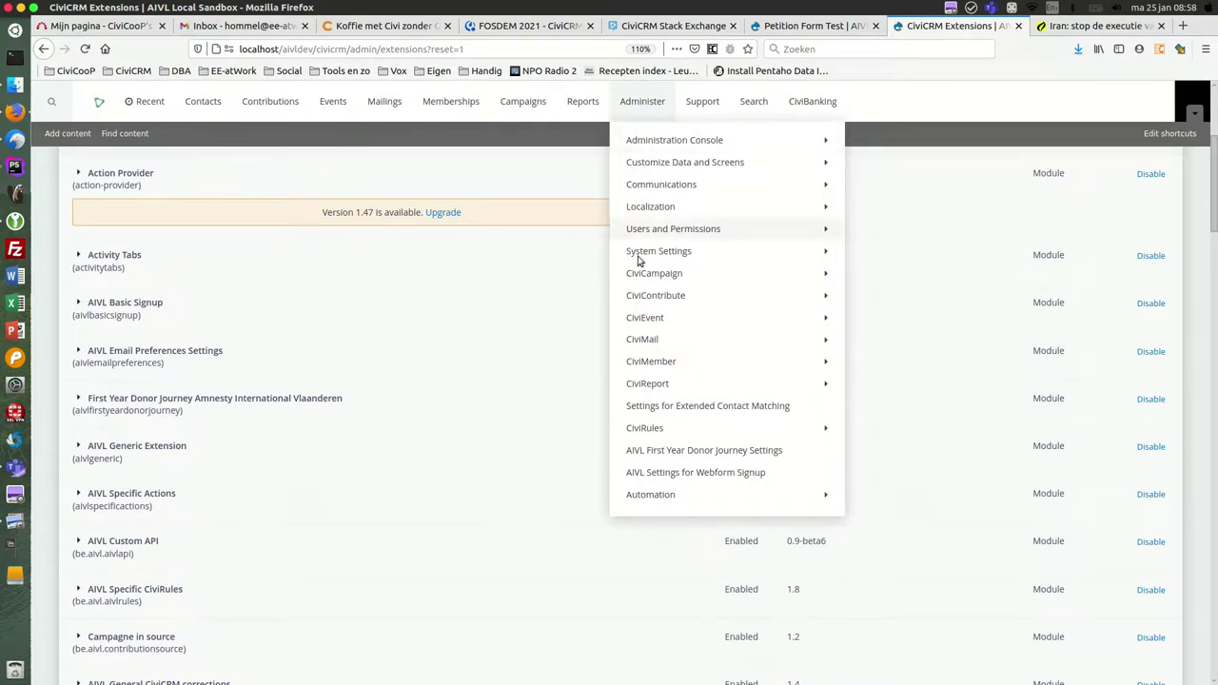
mouse_move(664, 497)
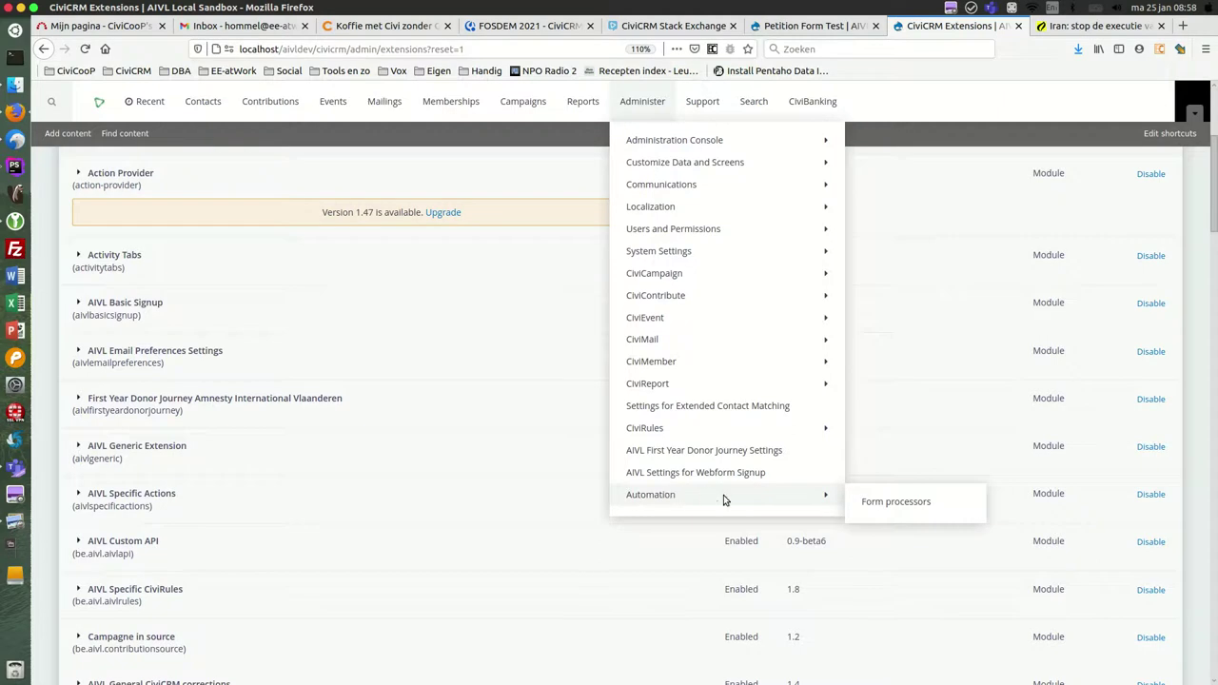
click(892, 503)
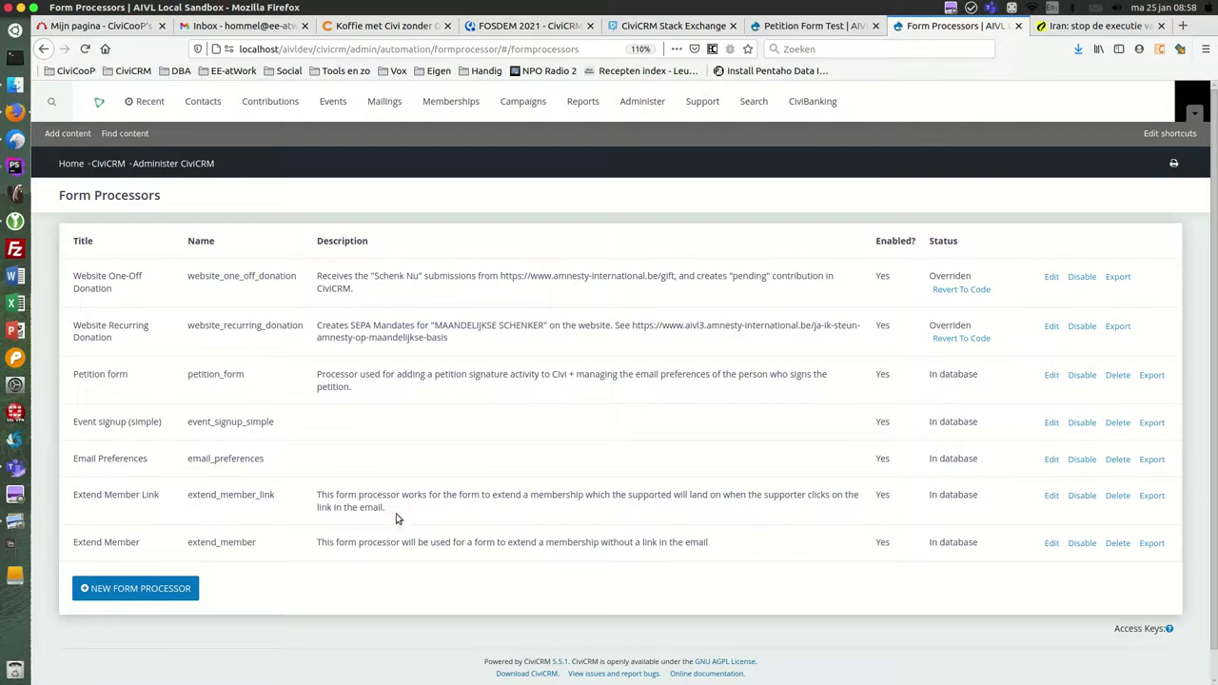
click(1054, 380)
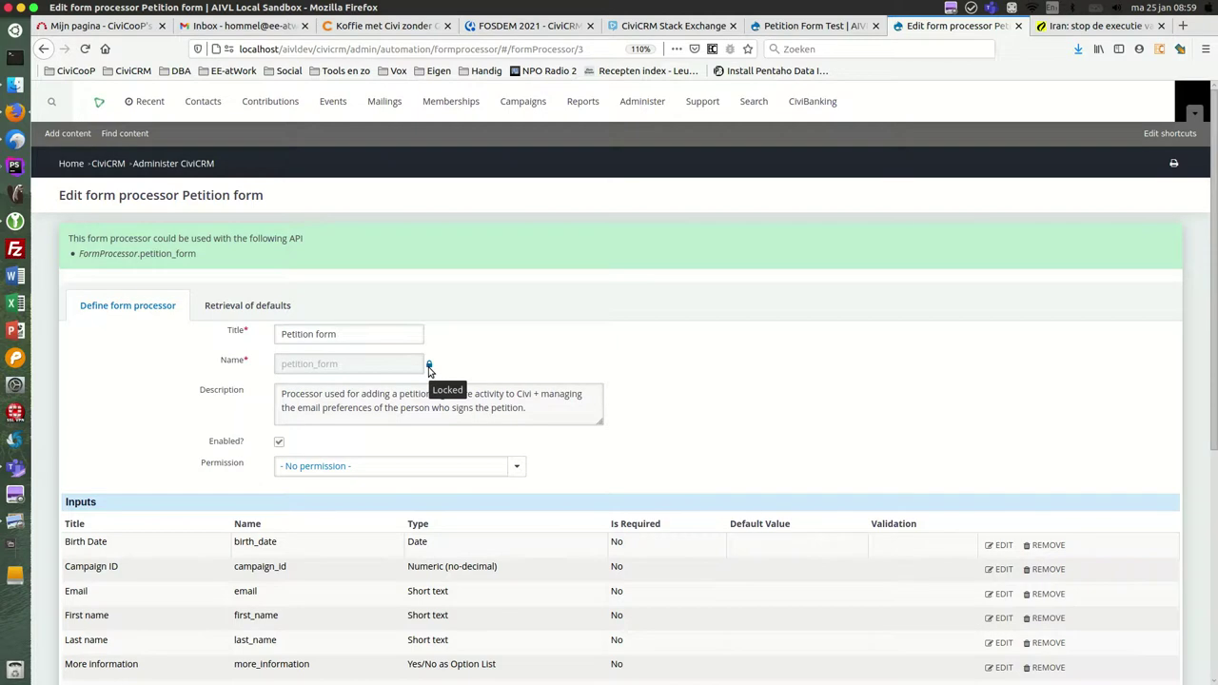
Examine the Petition form processor's inputs and actions, and compare the inputs with the fields of the Petition Form Test webform.
scroll(430, 373, down, 2)
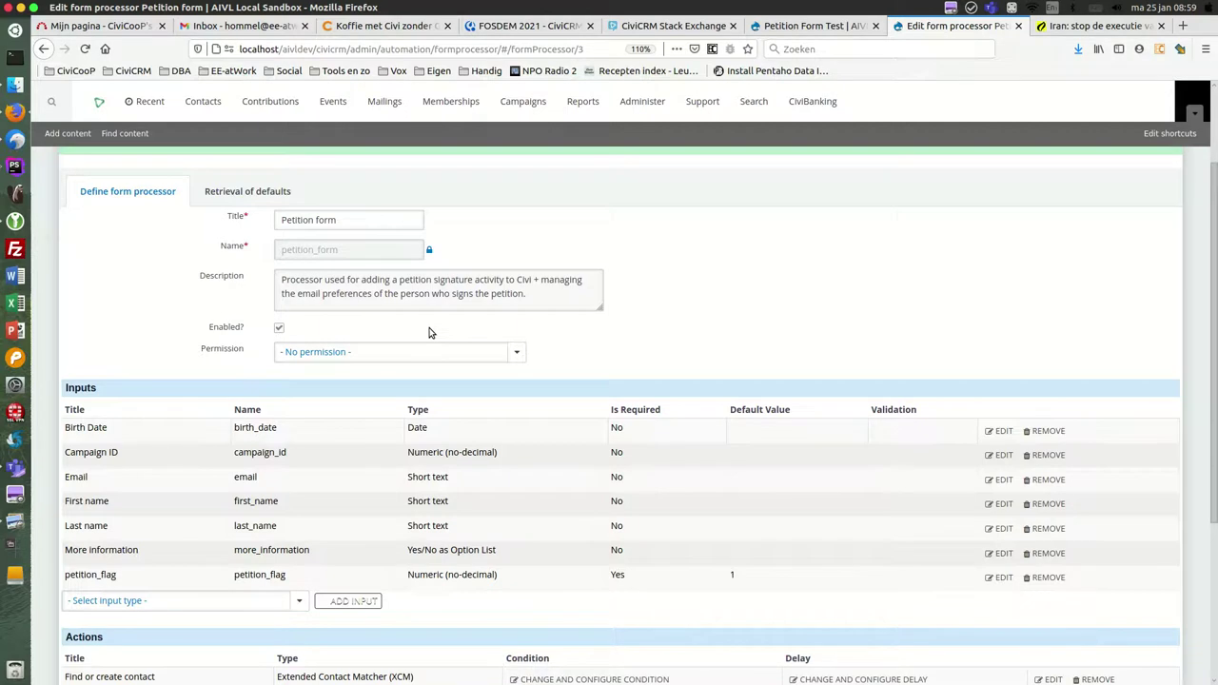
scroll(471, 297, down, 3)
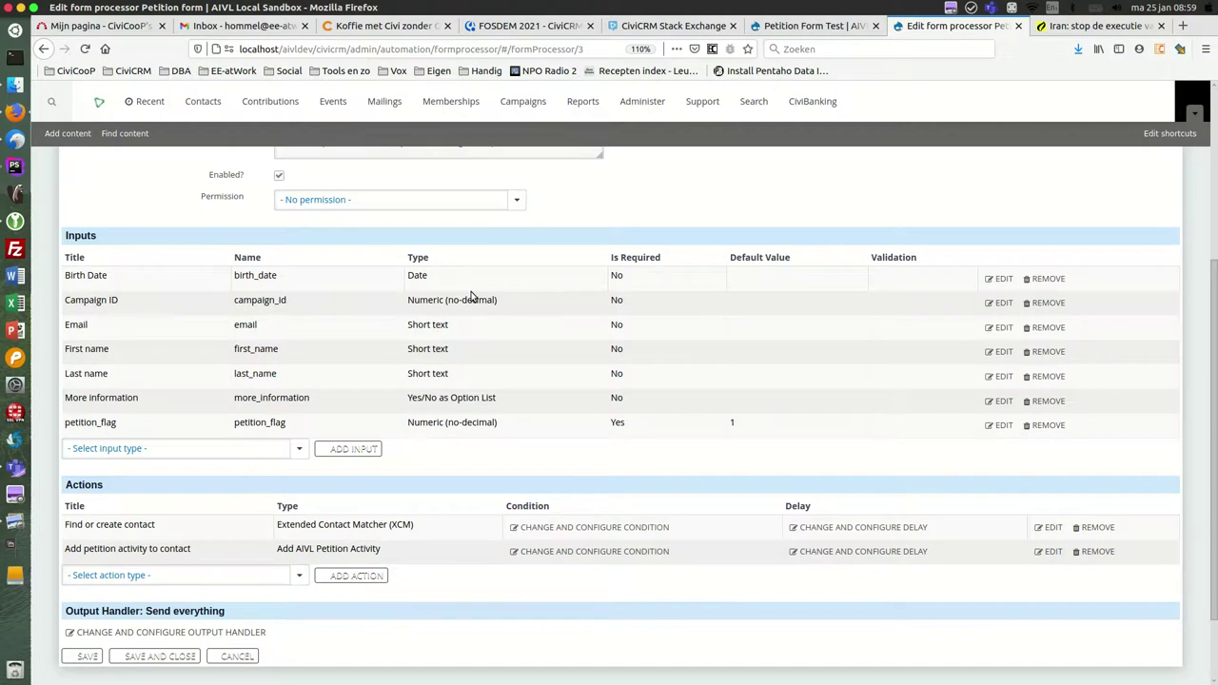
scroll(472, 299, up, 1)
scroll(471, 310, down, 2)
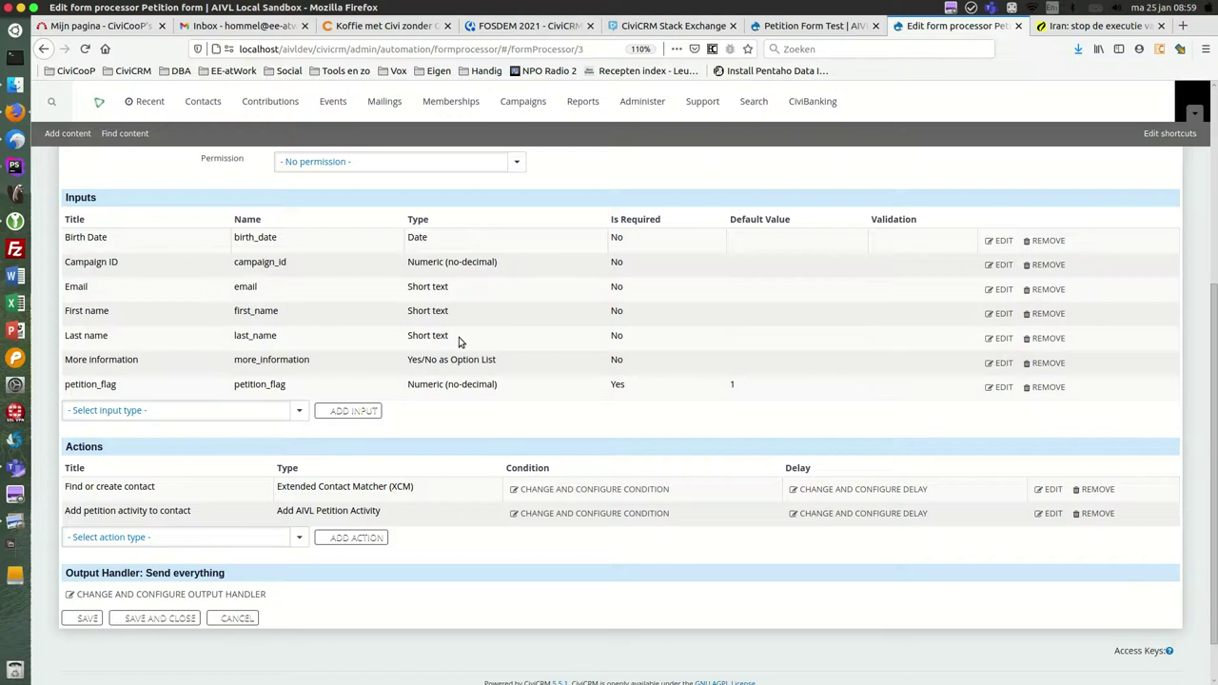
scroll(459, 341, up, 1)
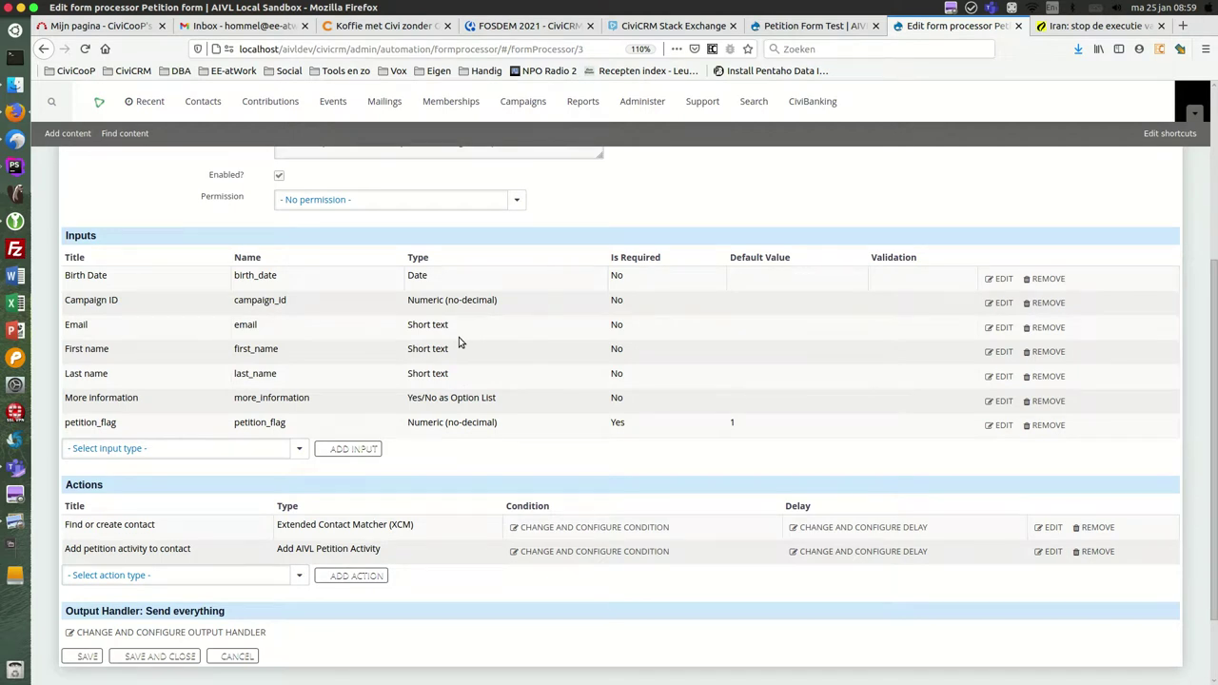
scroll(459, 337, up, 1)
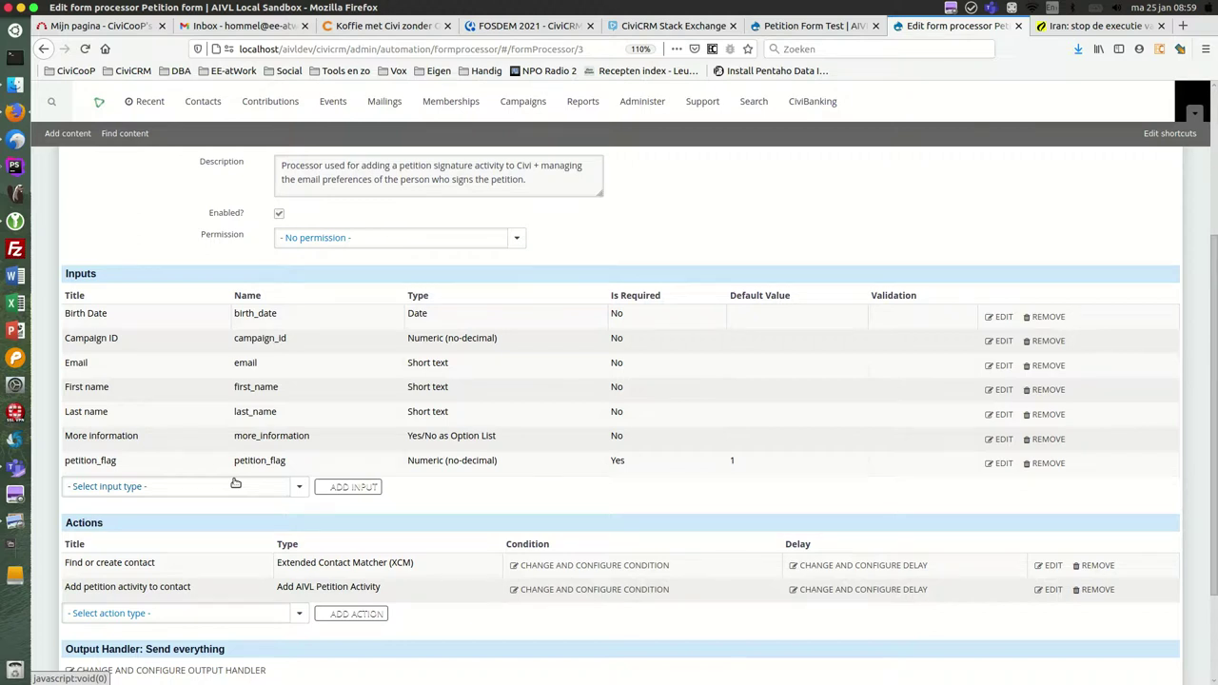
click(826, 26)
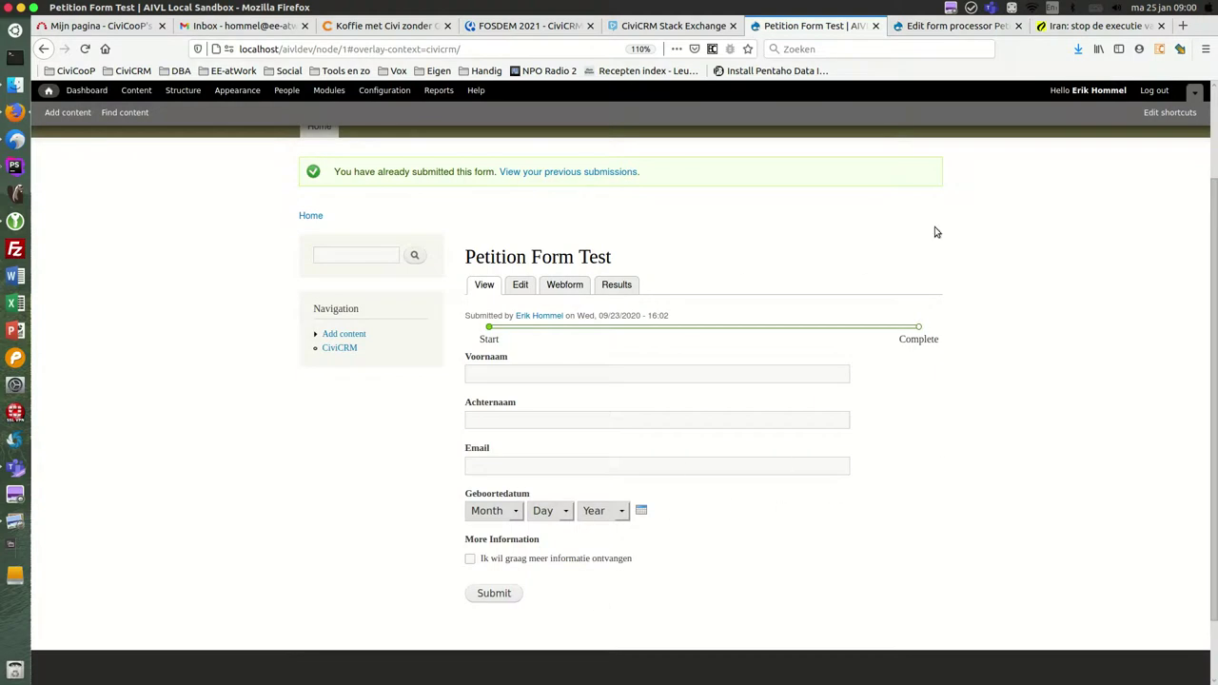
click(924, 29)
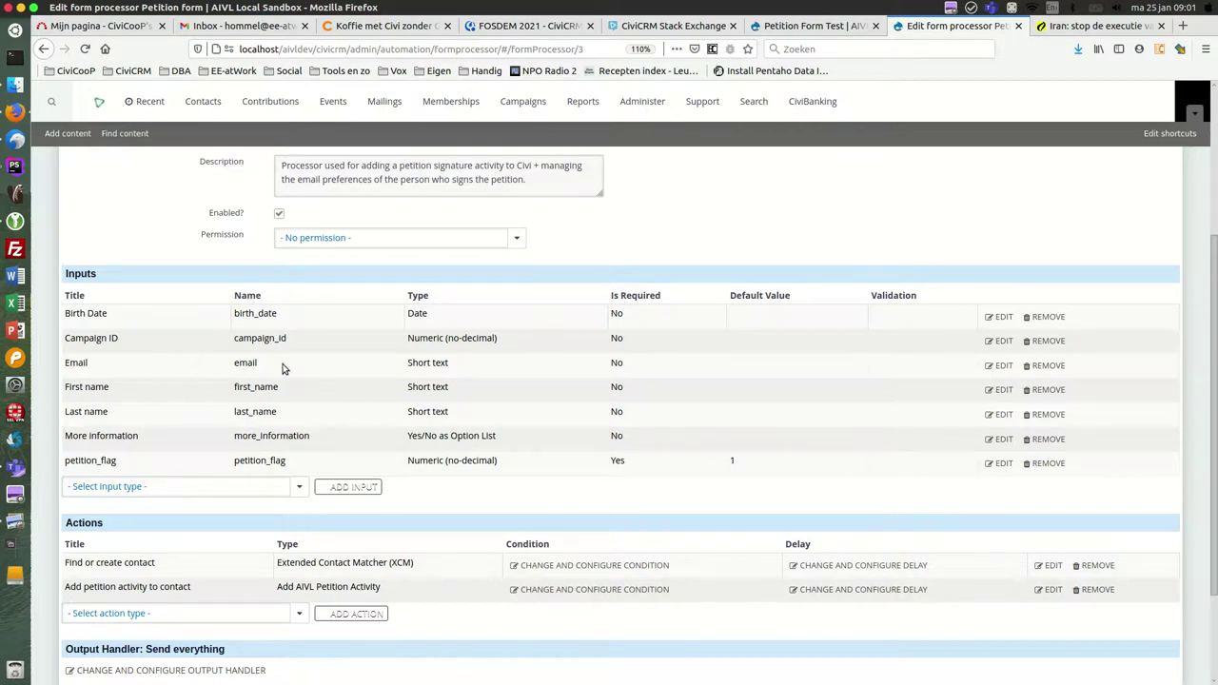
Open the Find or create contact action and examine its XCM profile, default contact type and parameter mapping.
scroll(281, 369, down, 1)
scroll(283, 363, down, 1)
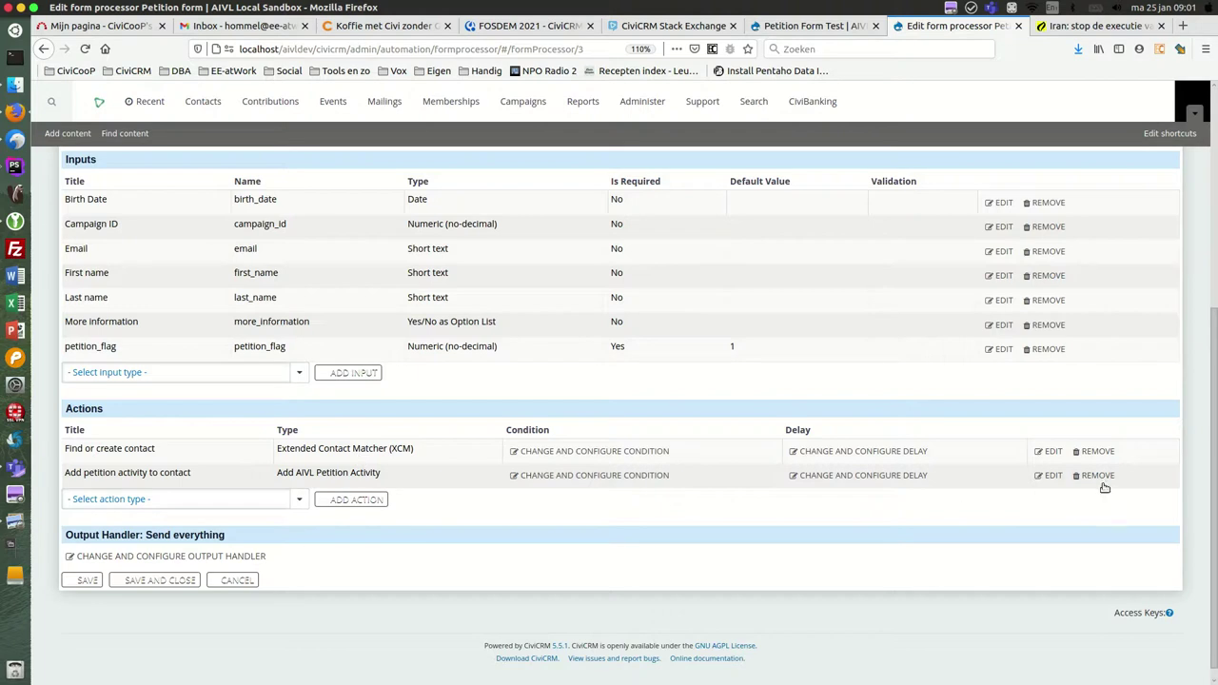
click(1050, 453)
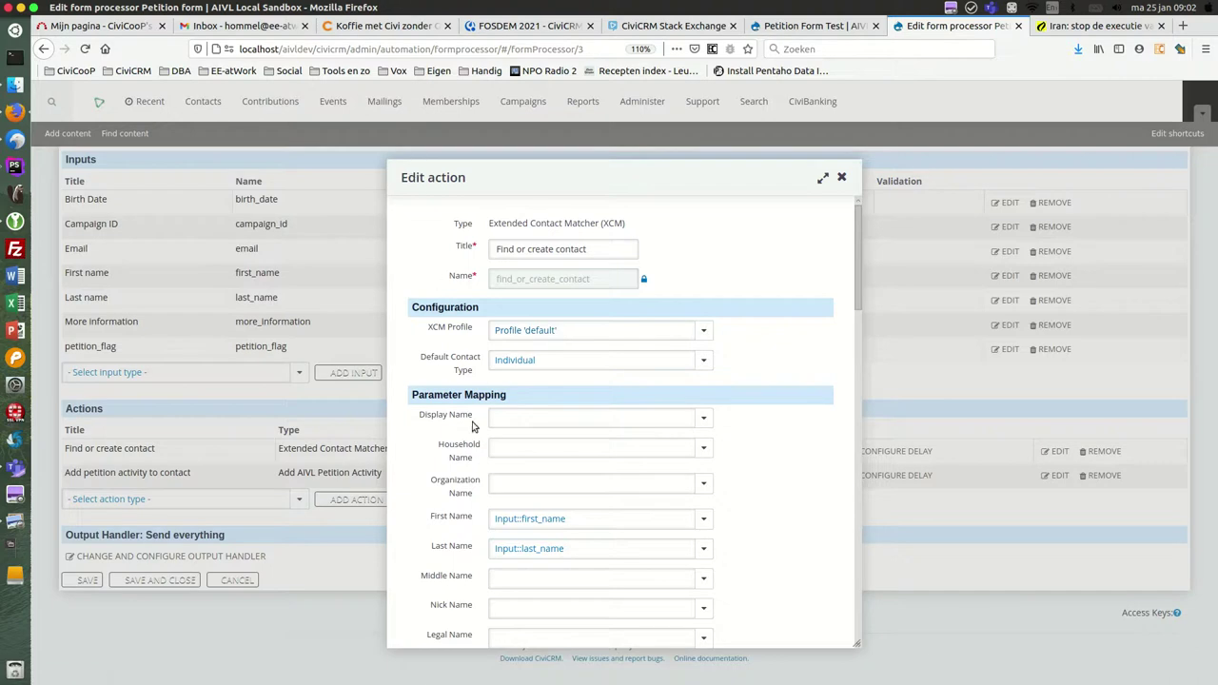
scroll(555, 519, down, 1)
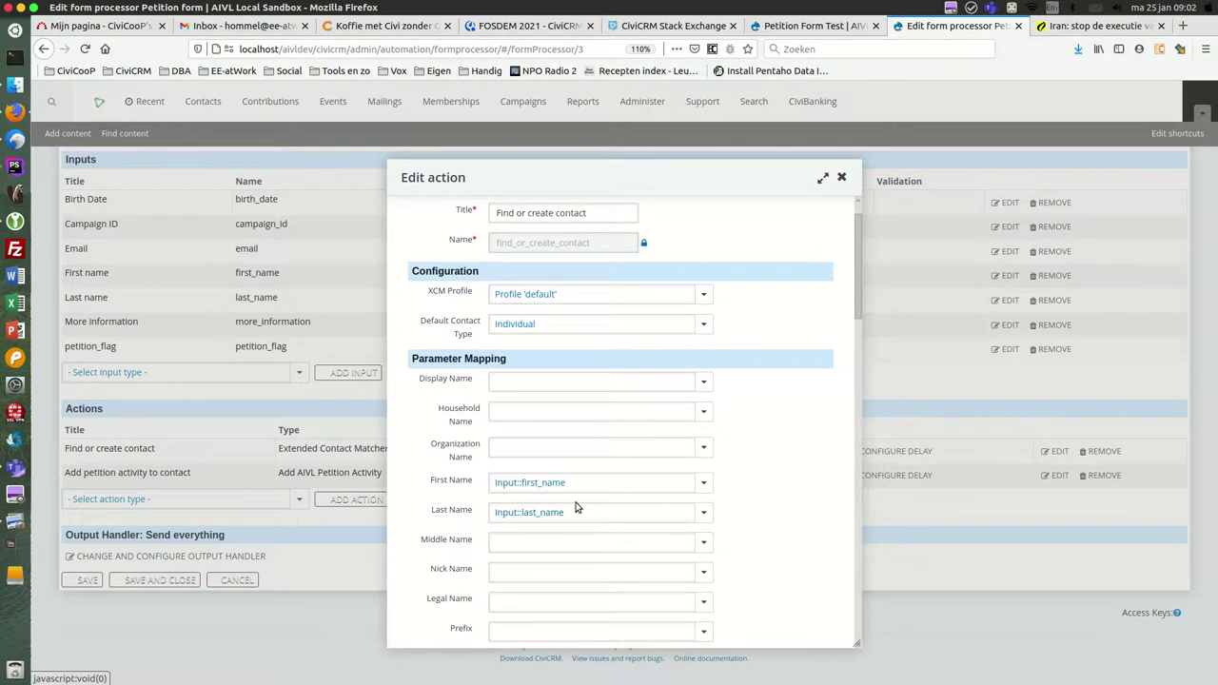
scroll(579, 502, down, 5)
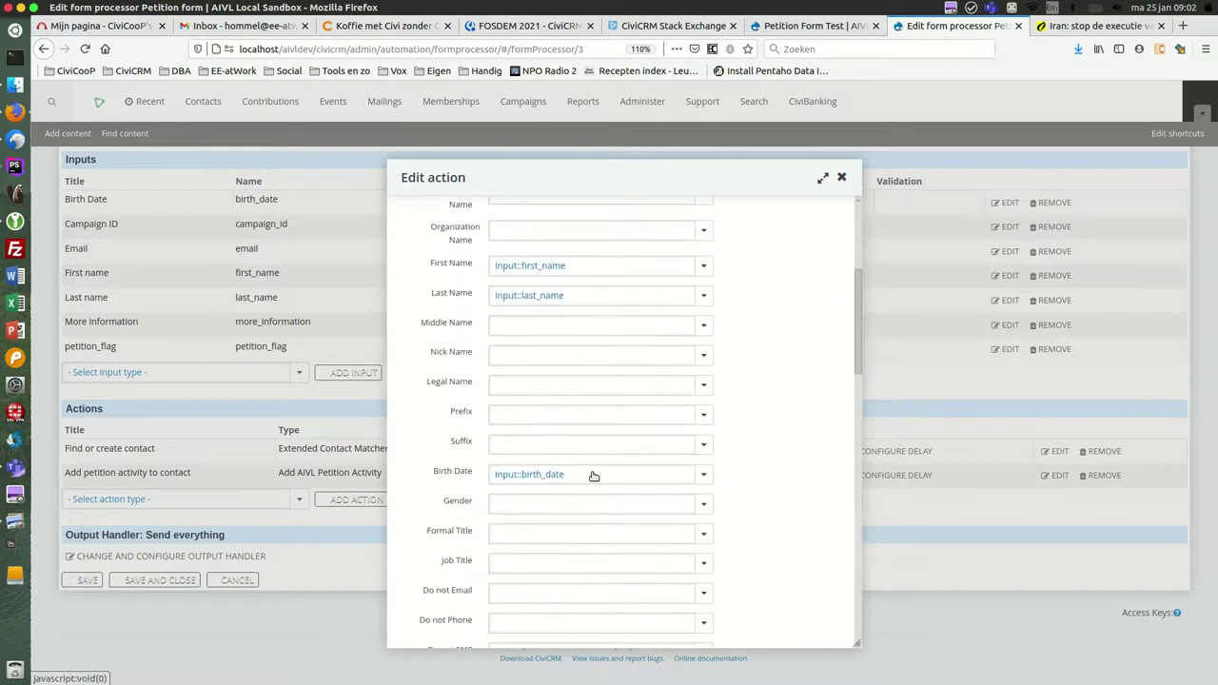
scroll(591, 475, down, 7)
scroll(593, 478, down, 10)
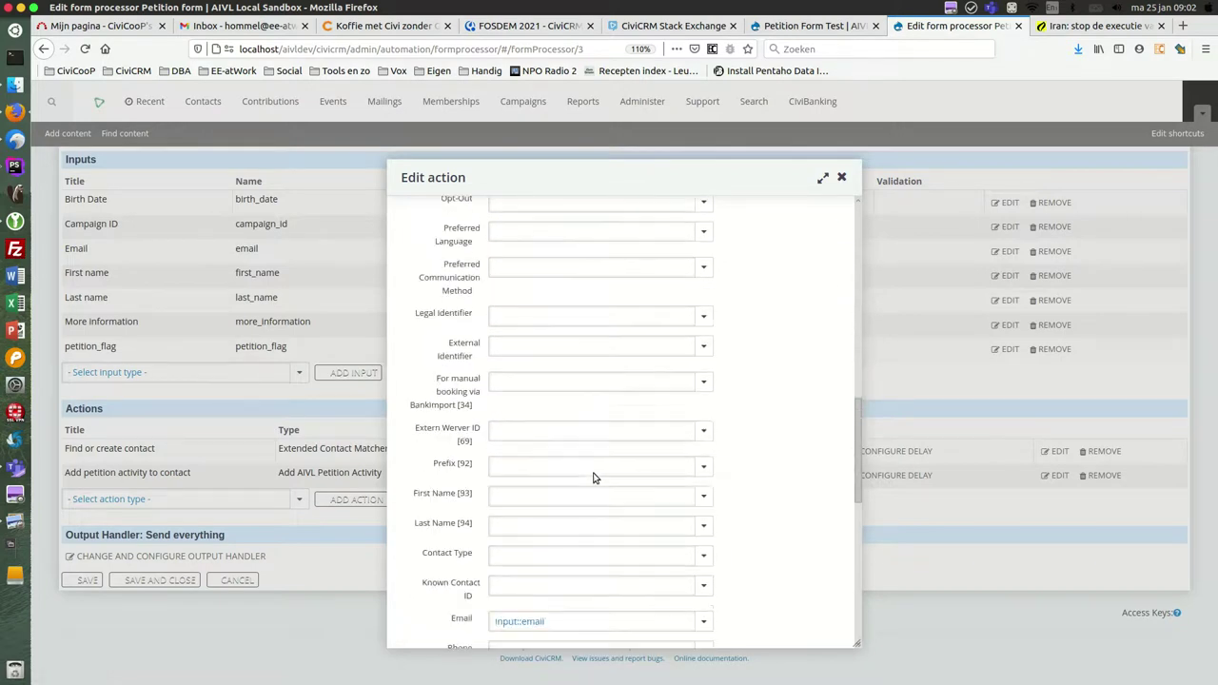
scroll(611, 430, down, 6)
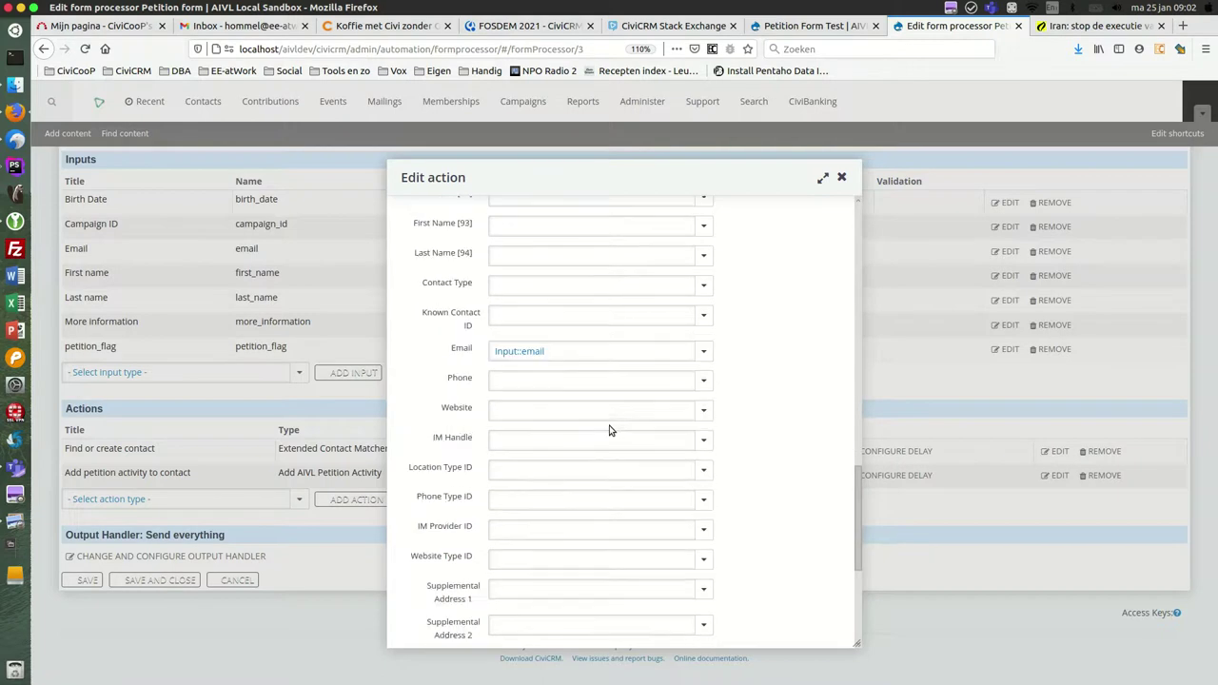
scroll(611, 430, up, 9)
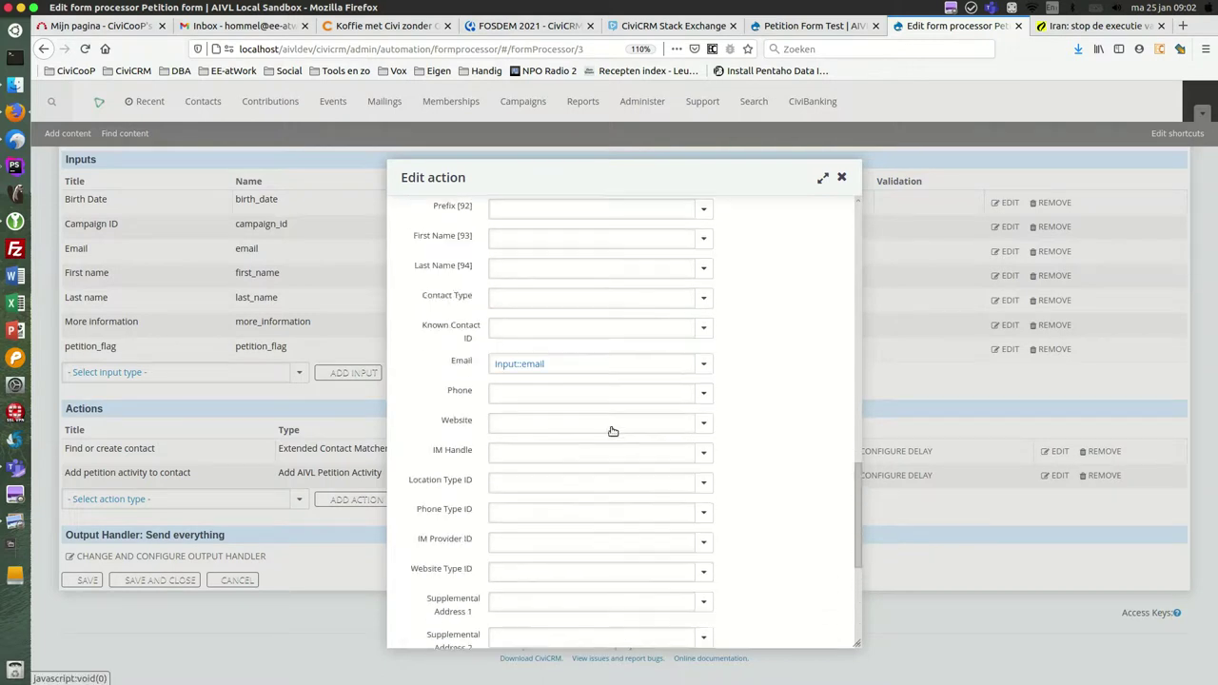
scroll(613, 432, up, 5)
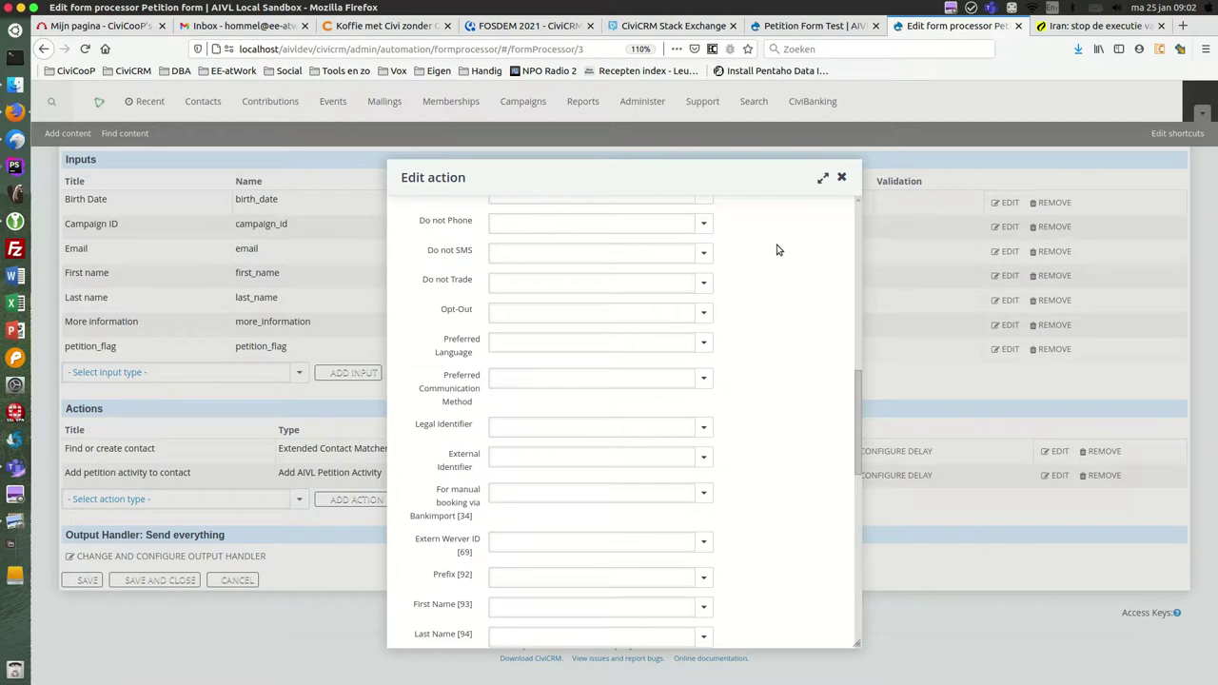
In the Add petition activity to contact action, map Contact ID to Action::Find or create contact::Contact ID and save the action.
click(843, 180)
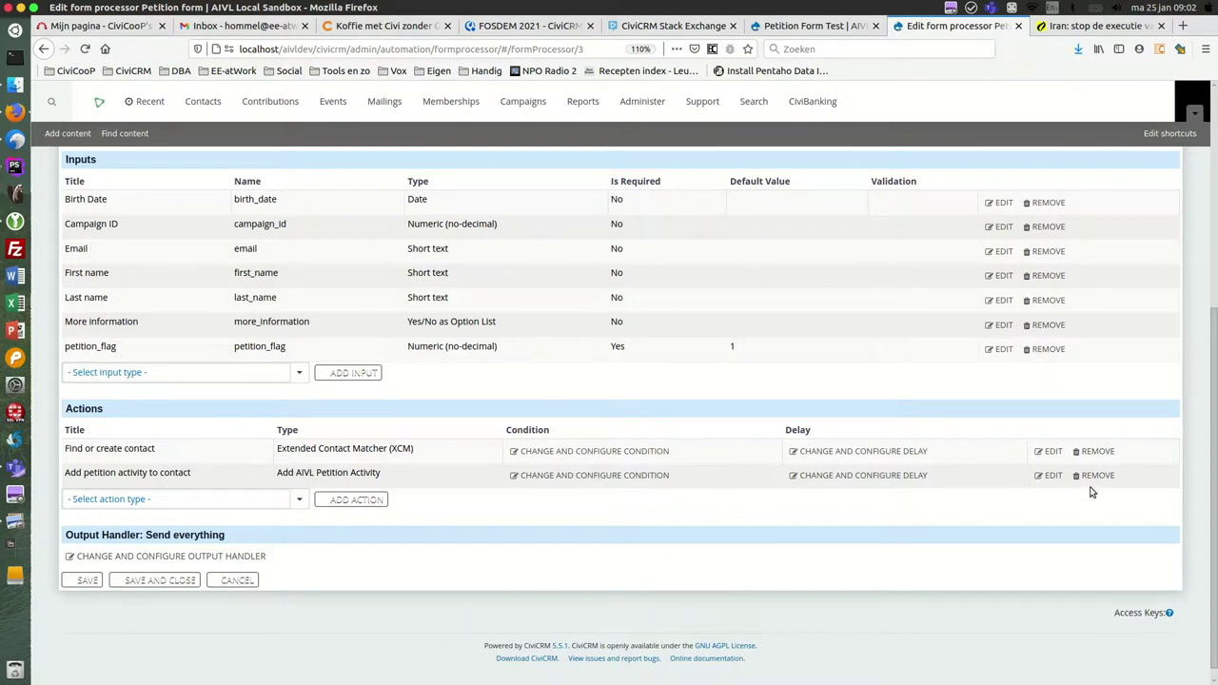
click(1052, 476)
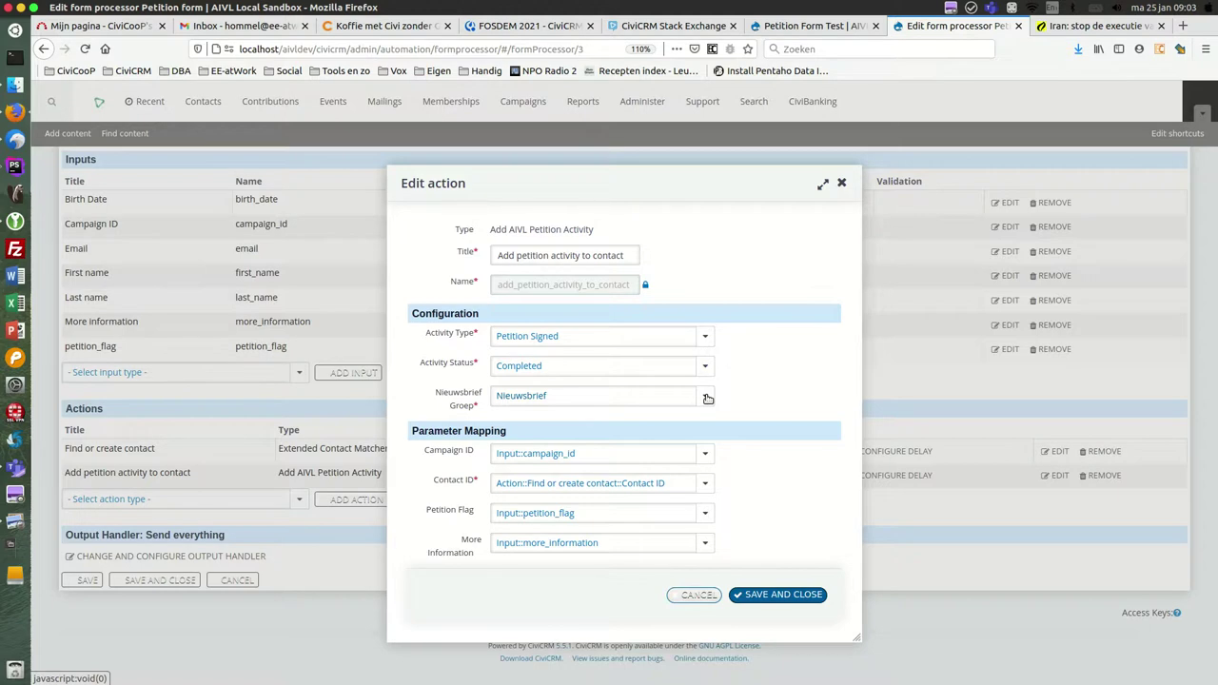
click(704, 486)
scroll(642, 566, down, 1)
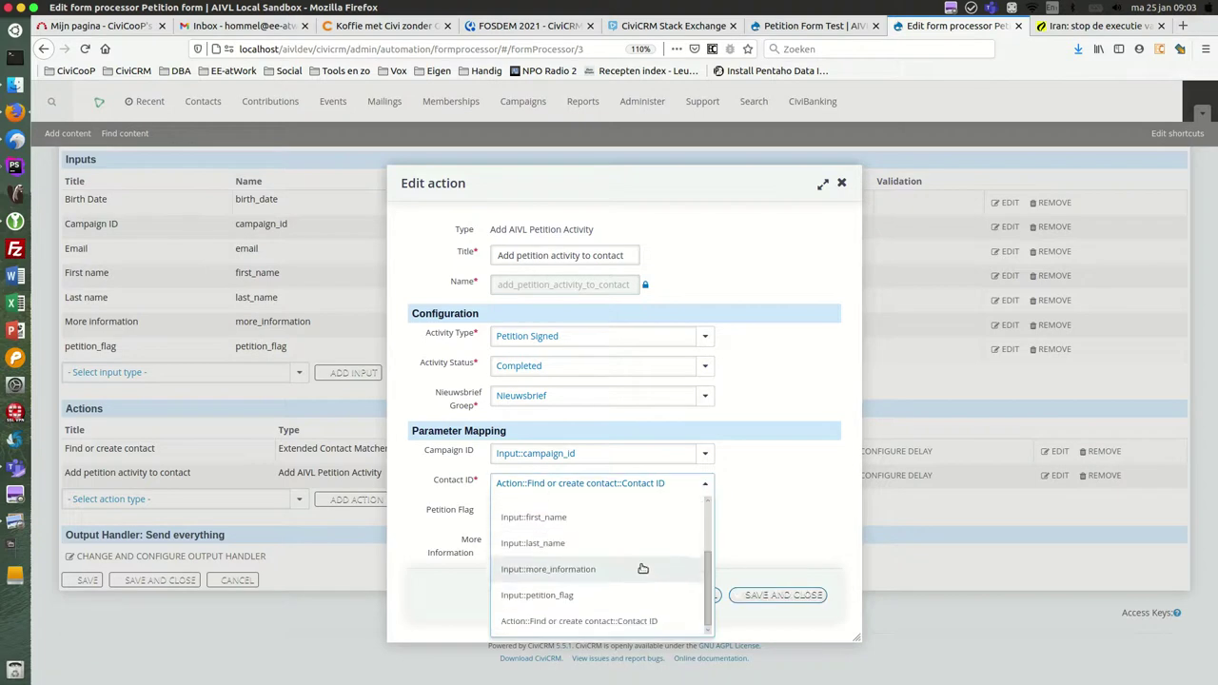
click(597, 622)
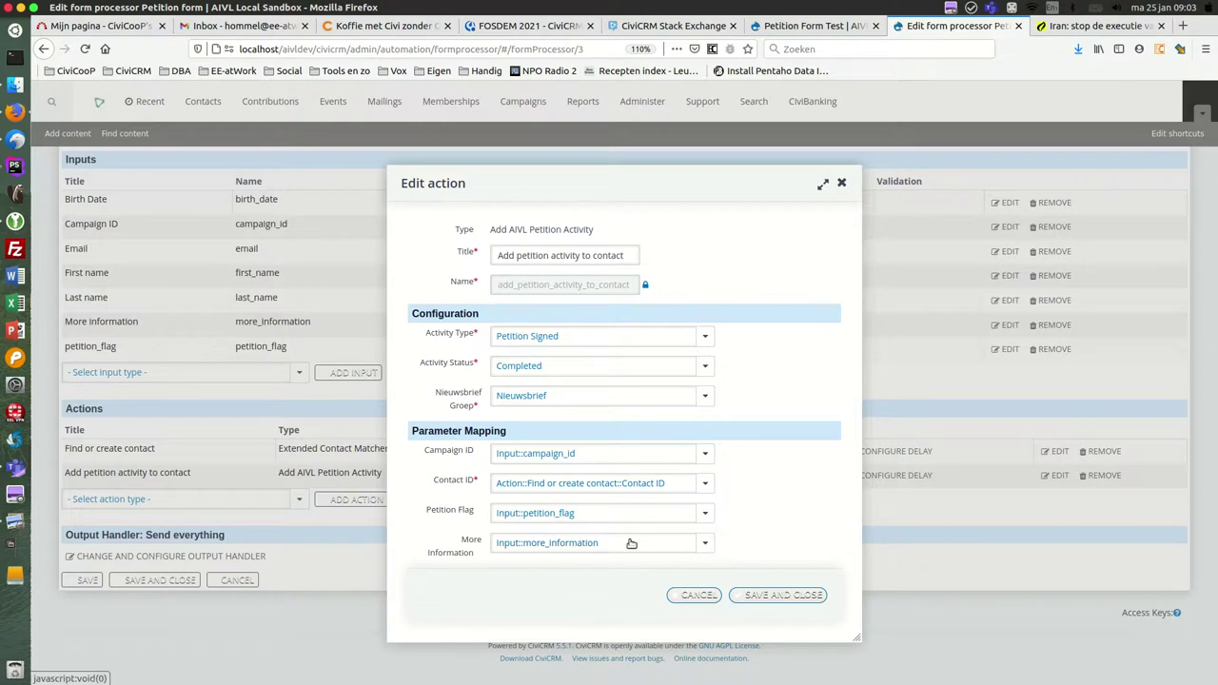
click(762, 596)
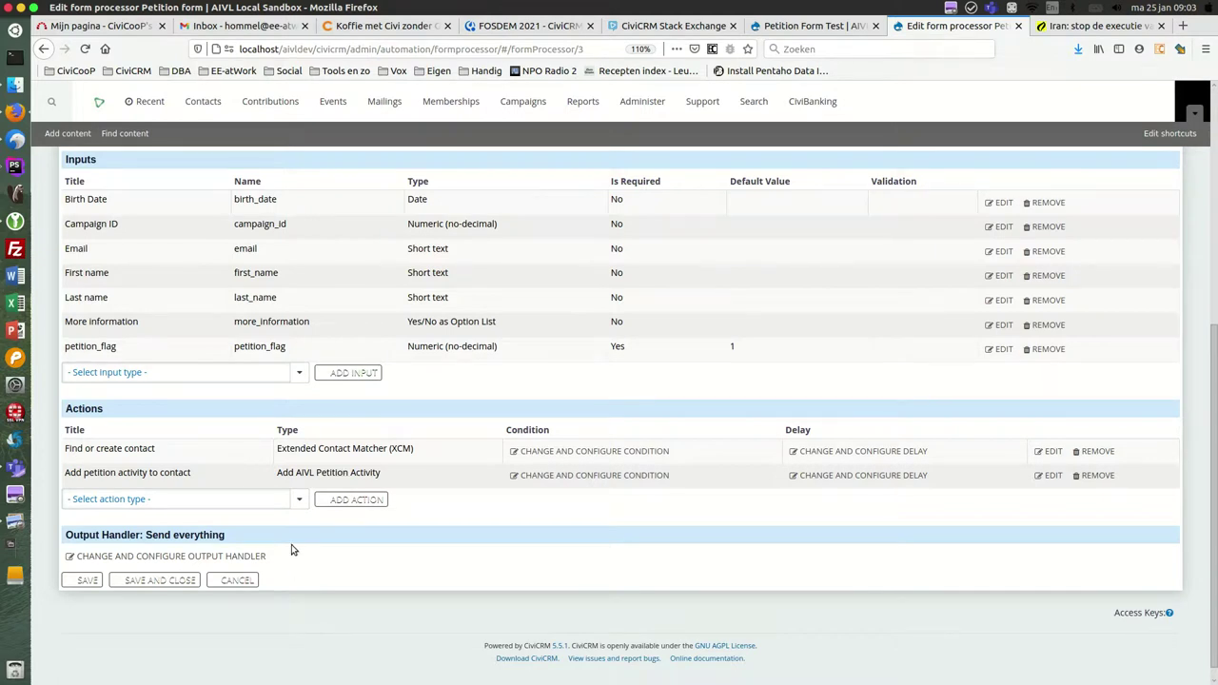
Look through the action types that can be added to the form processor, from the activity actions to the contact actions.
click(298, 500)
scroll(274, 560, down, 1)
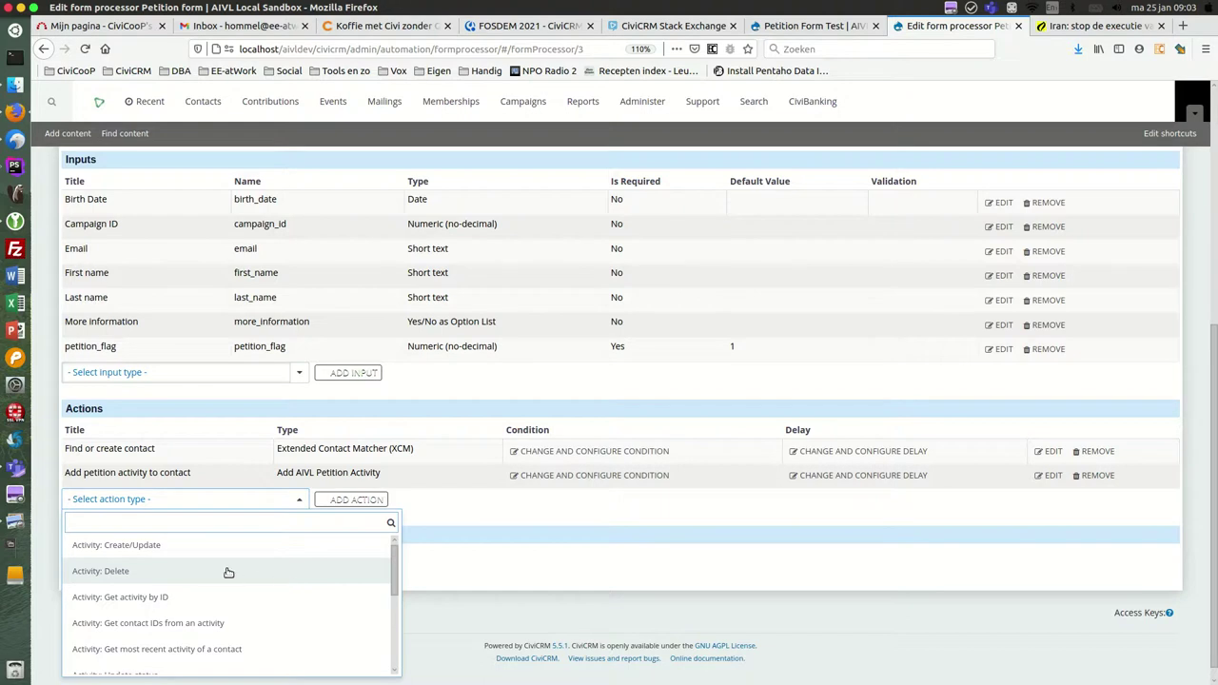
scroll(225, 556, down, 3)
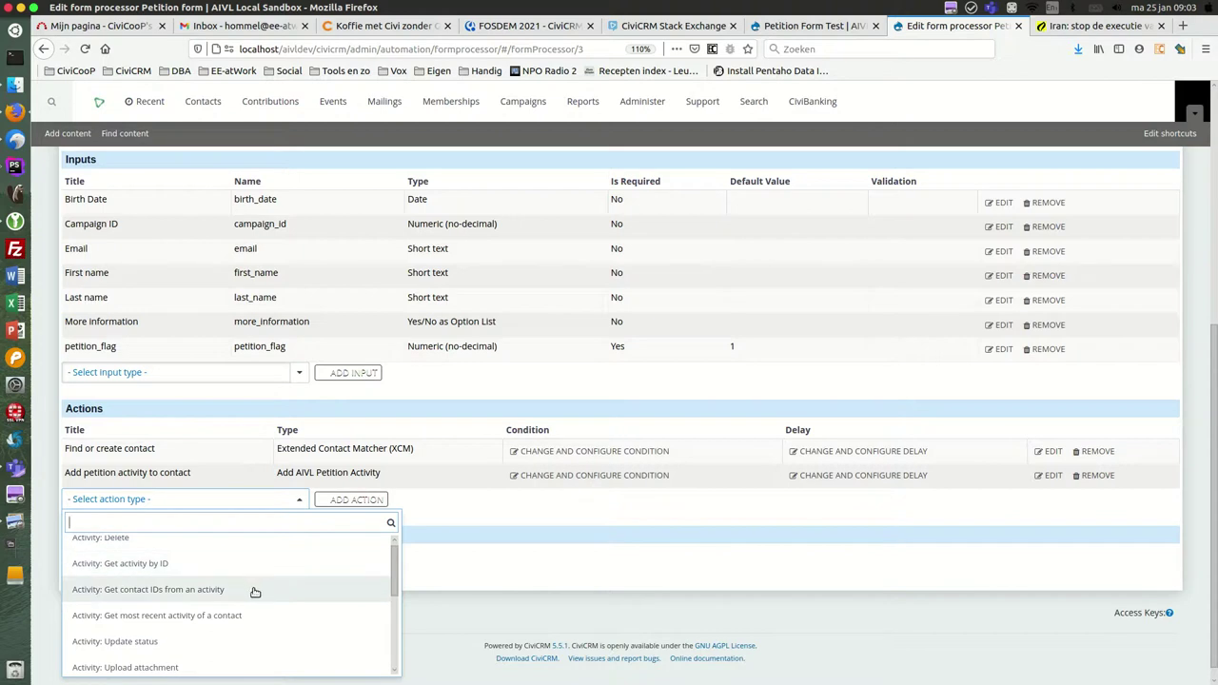
scroll(257, 594, down, 5)
scroll(260, 595, down, 3)
scroll(261, 595, down, 4)
scroll(261, 595, down, 5)
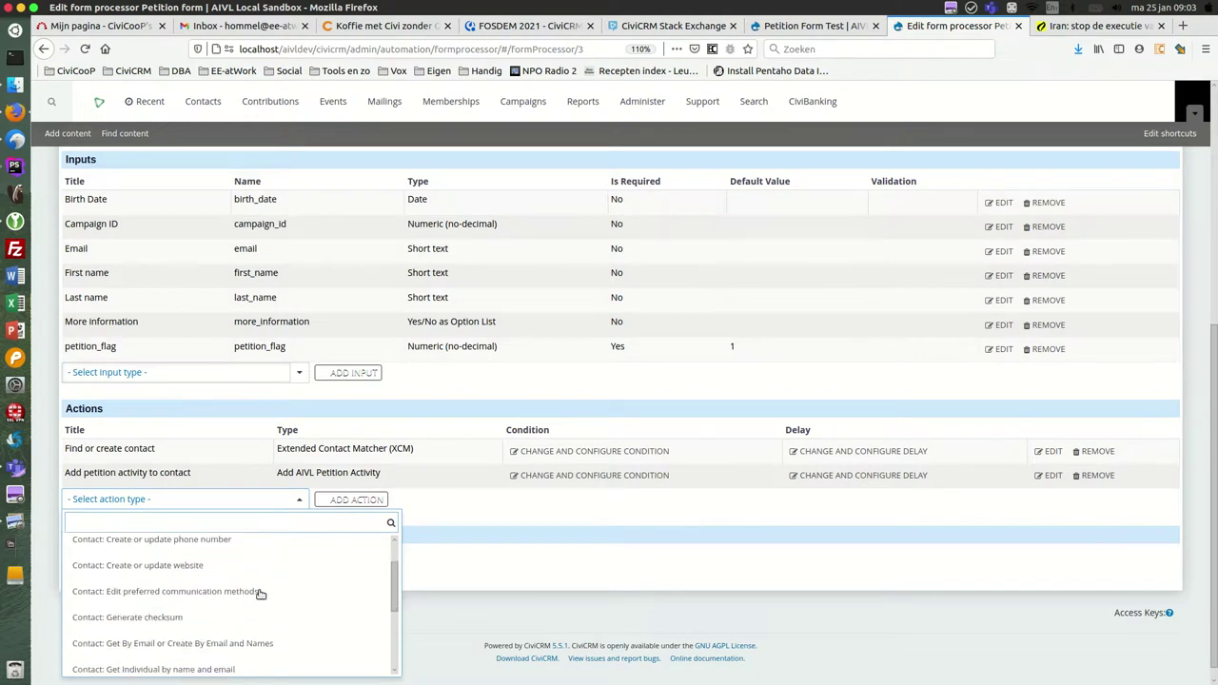
click(766, 603)
Review the Petition form processor's definition and inputs, and save the form processor.
scroll(765, 611, up, 2)
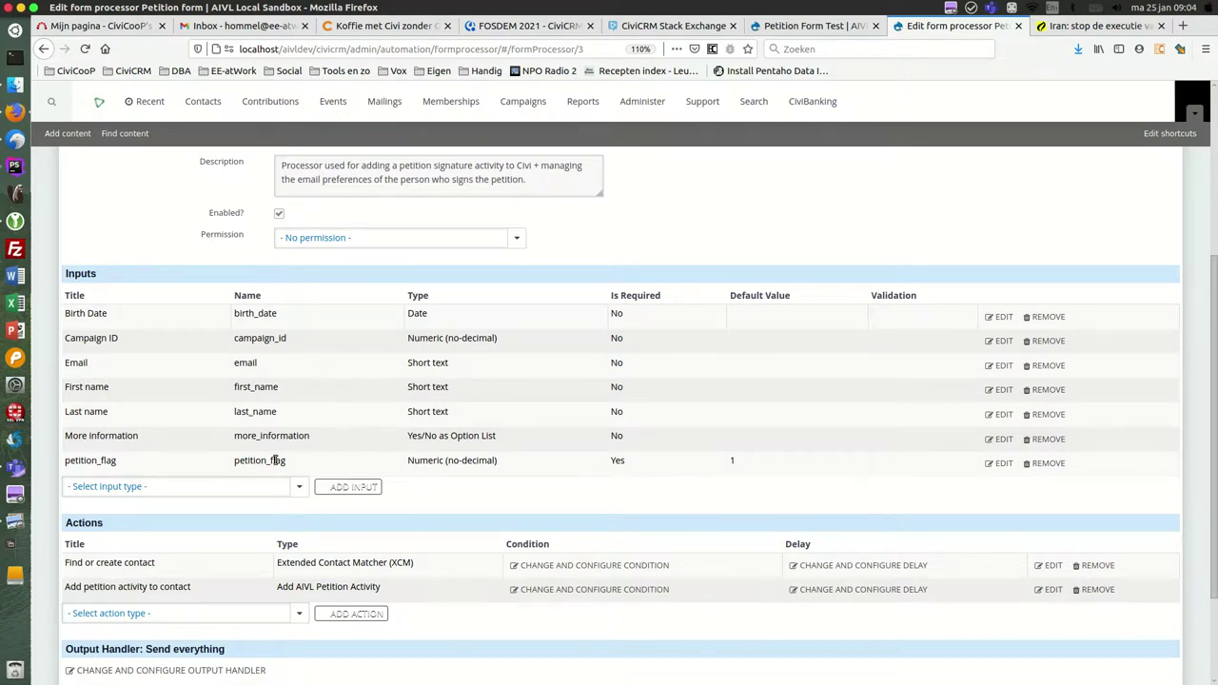
scroll(272, 525, up, 3)
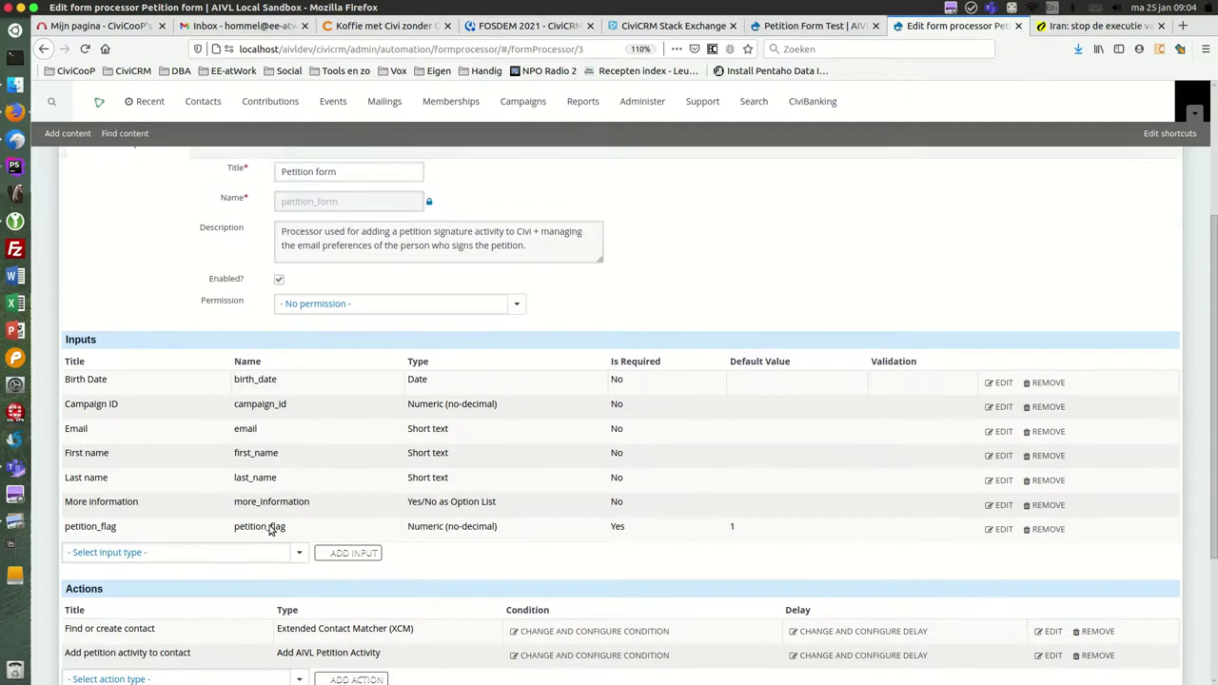
scroll(268, 527, up, 2)
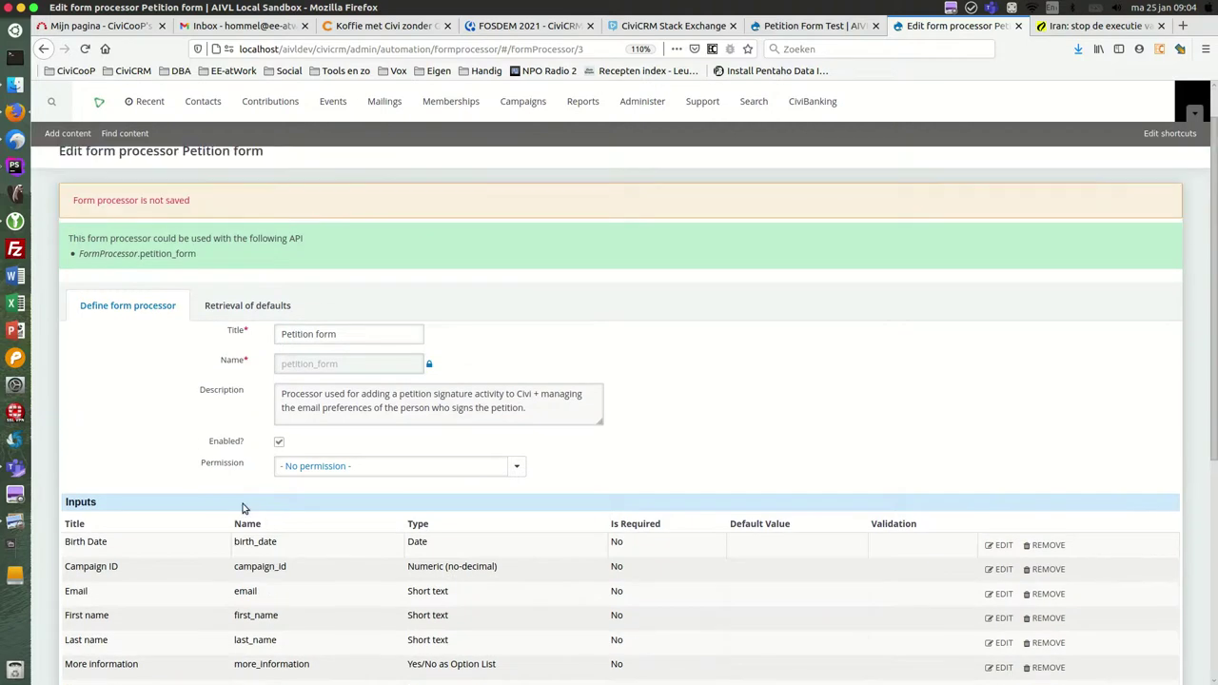
scroll(239, 505, down, 7)
click(87, 567)
scroll(81, 562, up, 6)
scroll(80, 550, up, 1)
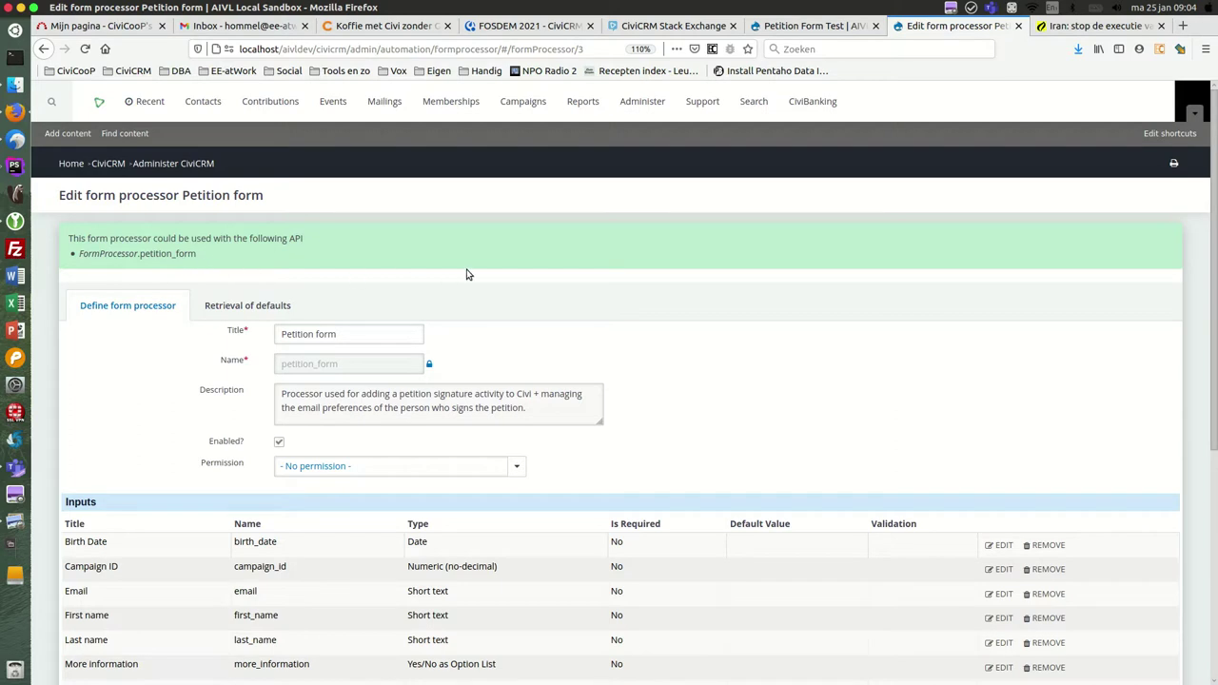
Open the CiviCRM API Explorer from the developer support tools.
click(703, 101)
mouse_move(797, 340)
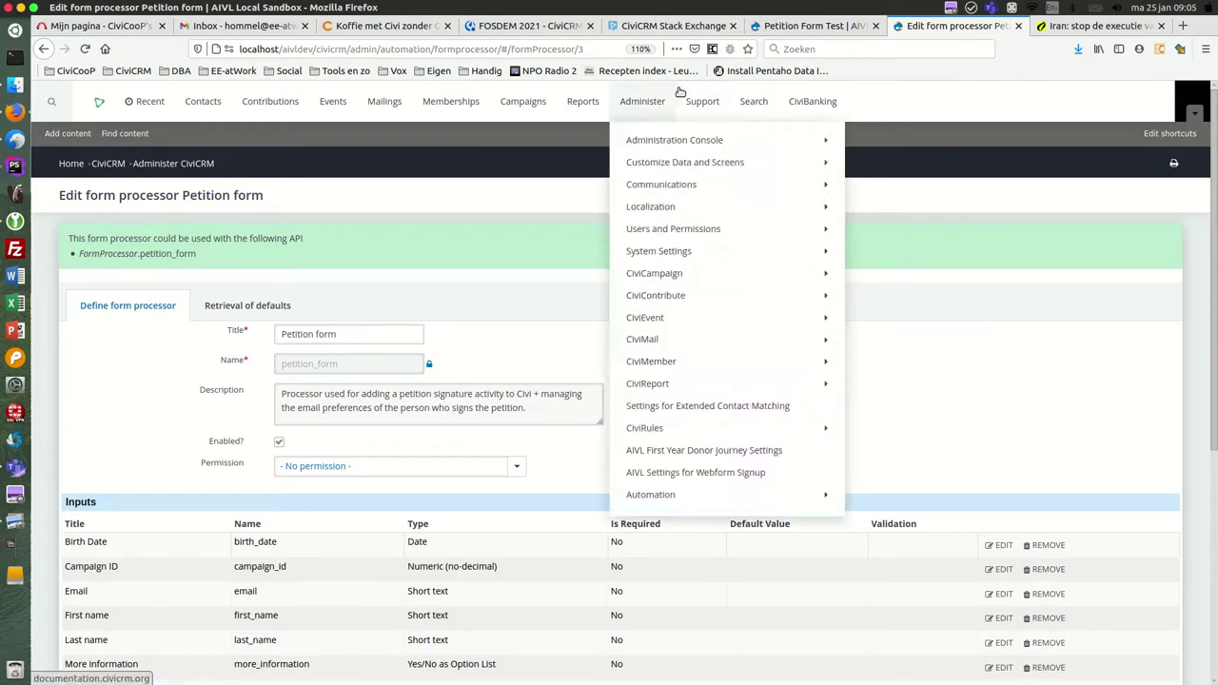
mouse_move(752, 340)
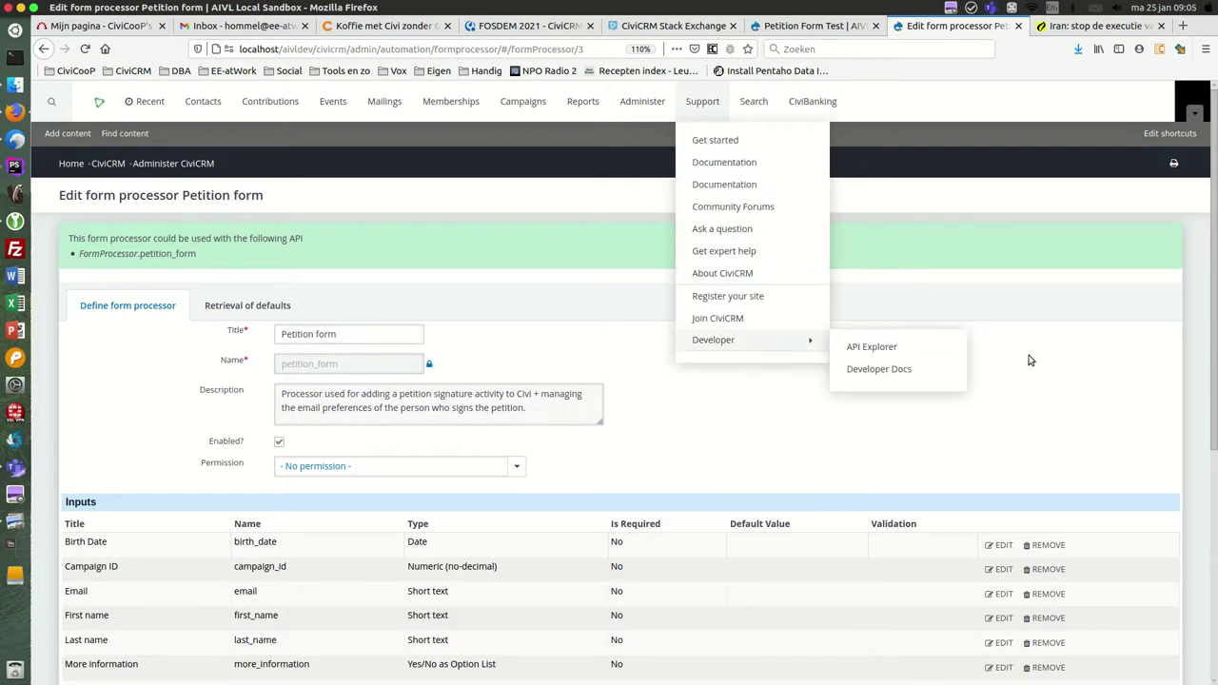
click(872, 347)
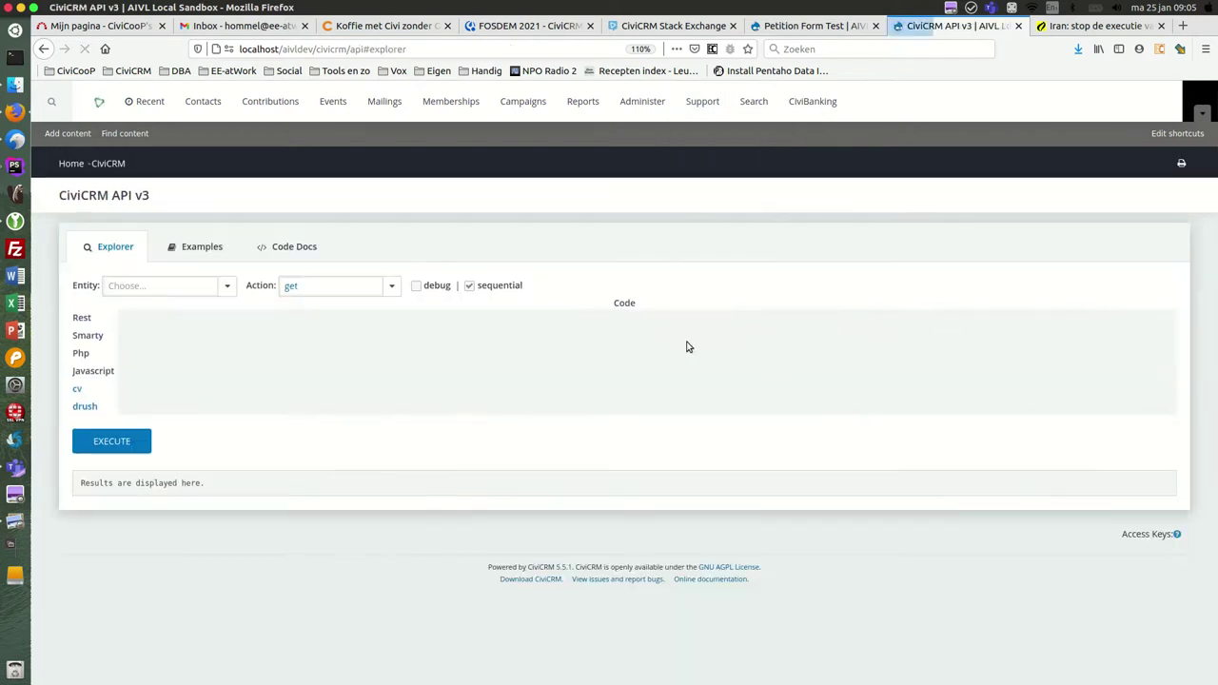
Set up an API call on the FormProcessor entity with the petition_form action.
click(176, 289)
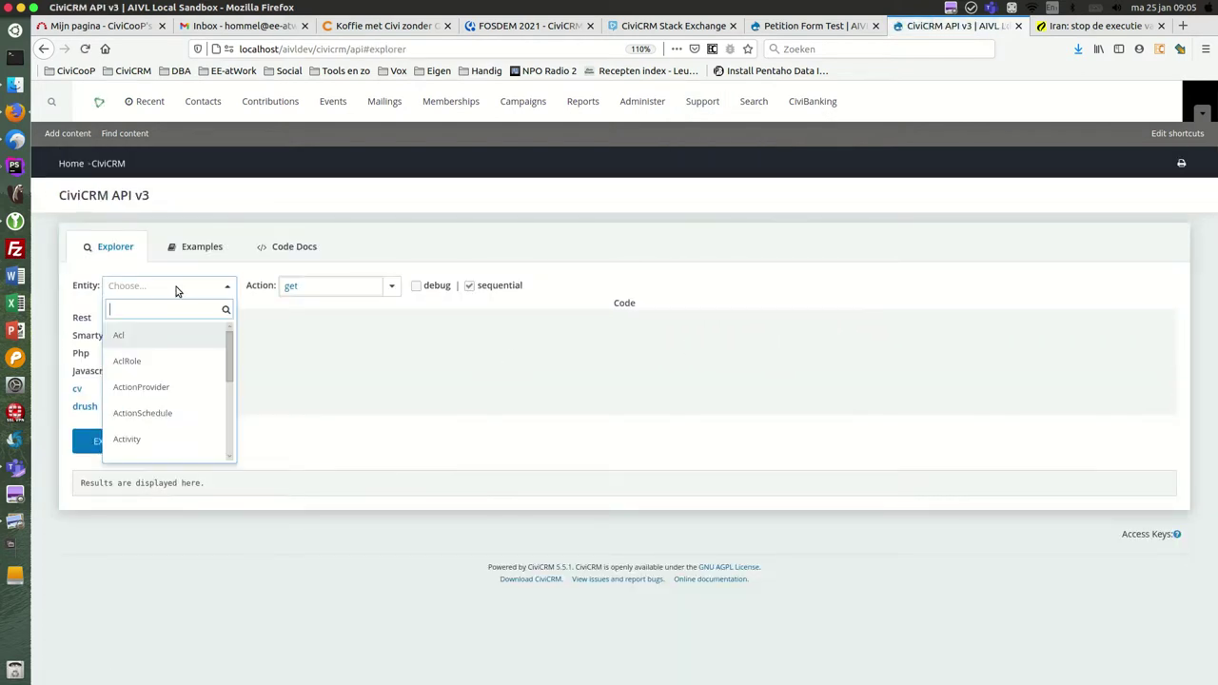
text(Form)
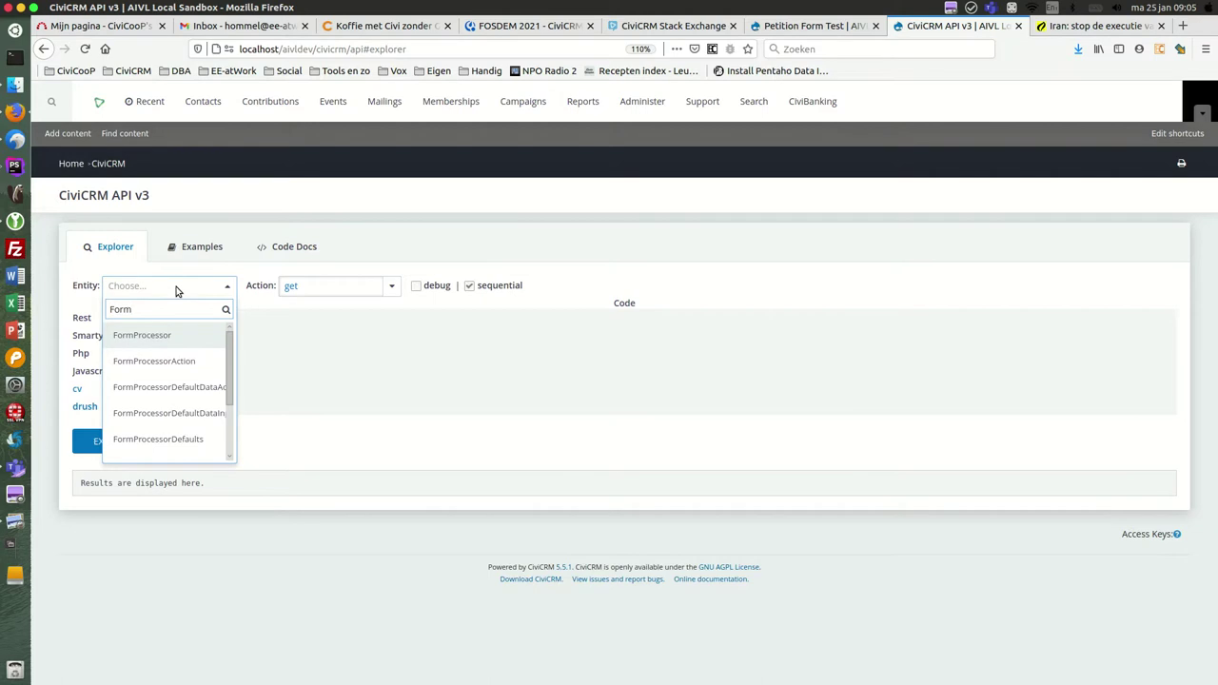
key(Return)
click(295, 290)
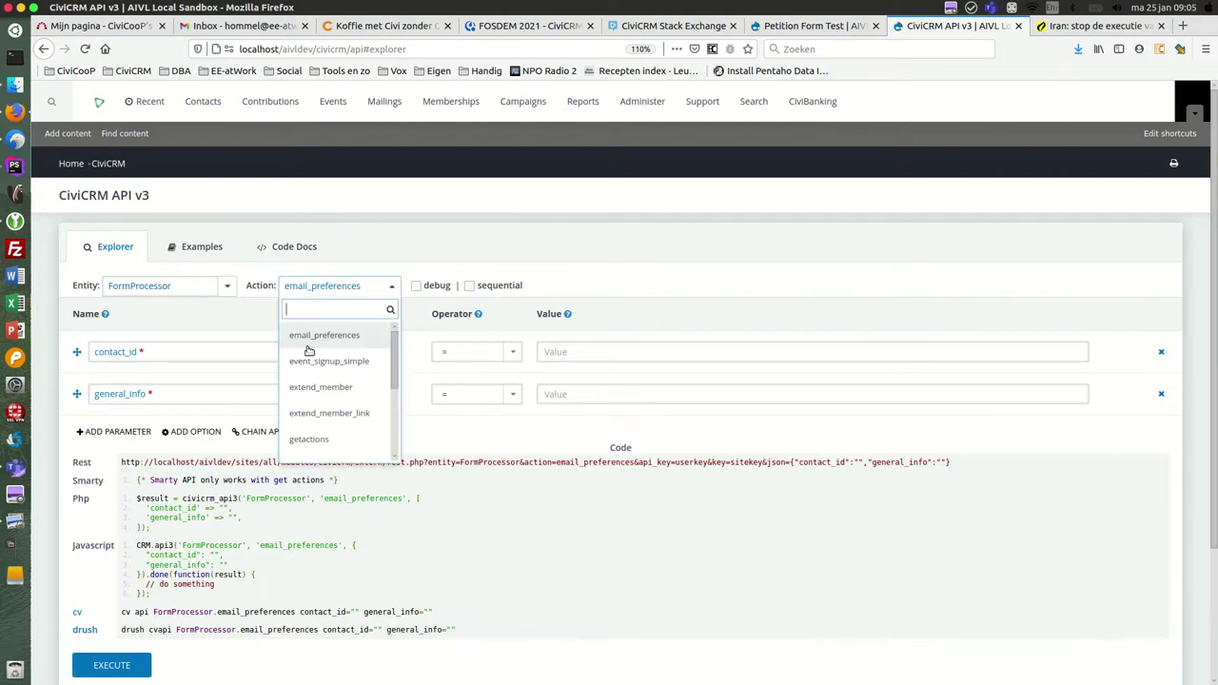
scroll(335, 410, down, 2)
scroll(333, 405, down, 1)
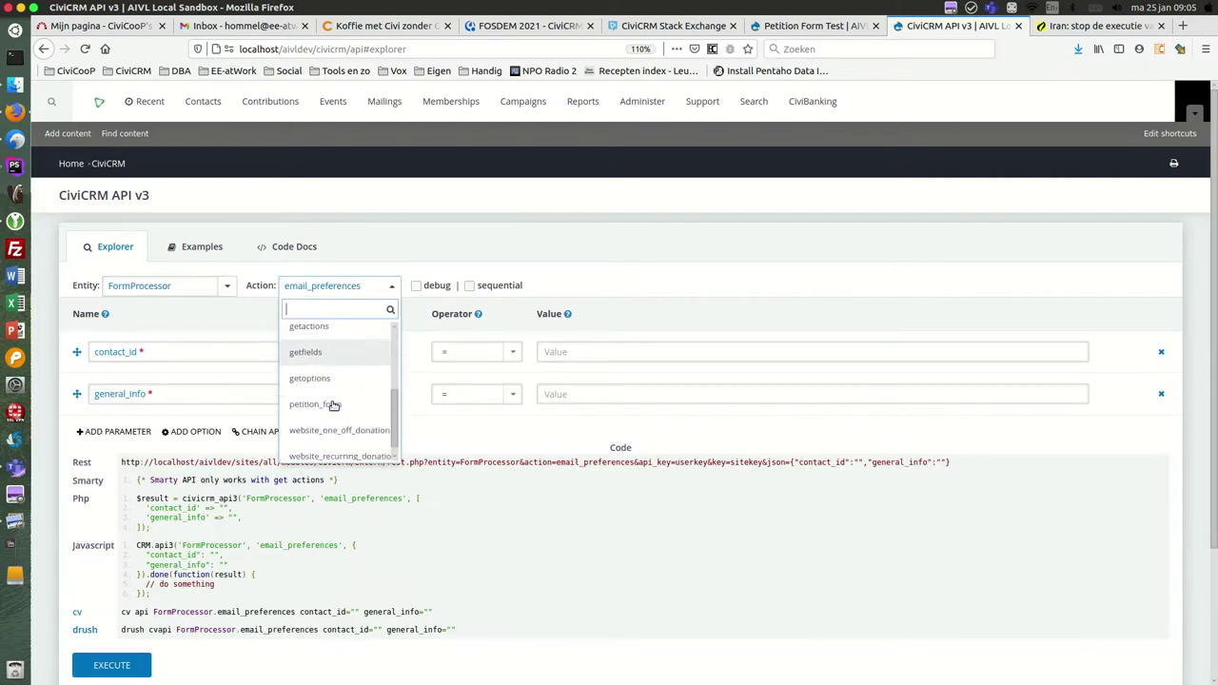
click(333, 404)
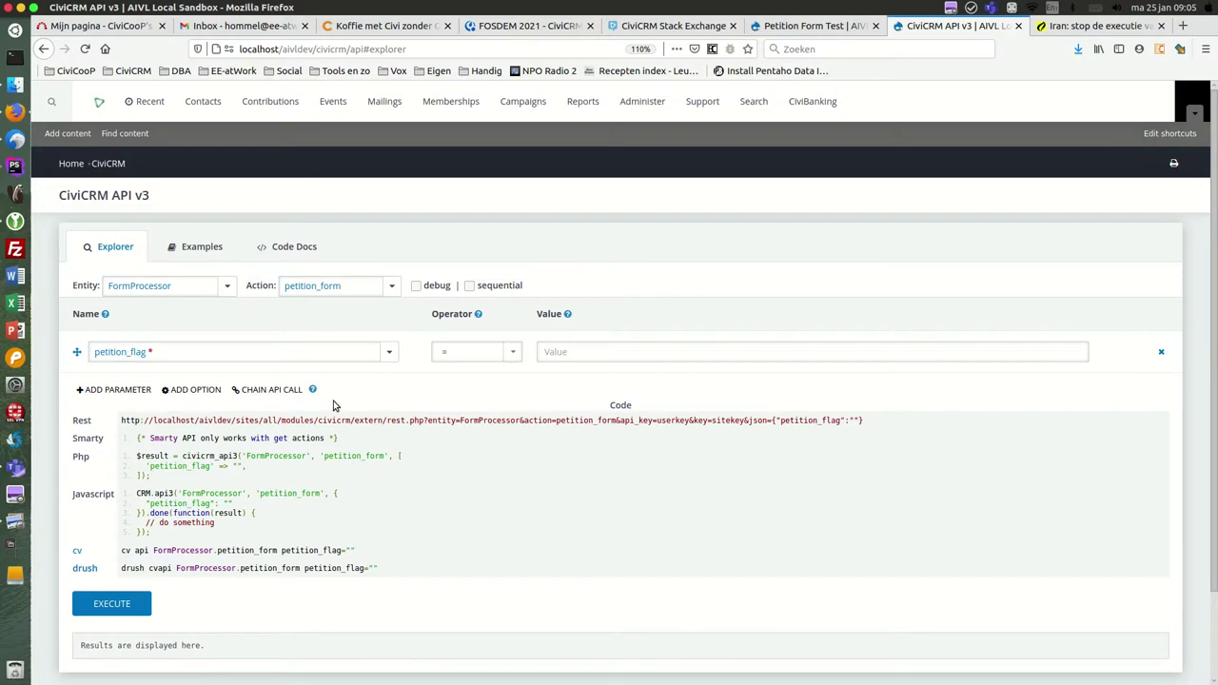
Add a parameter row, check which form processor inputs it offers, and set petition_flag to 1.
click(114, 390)
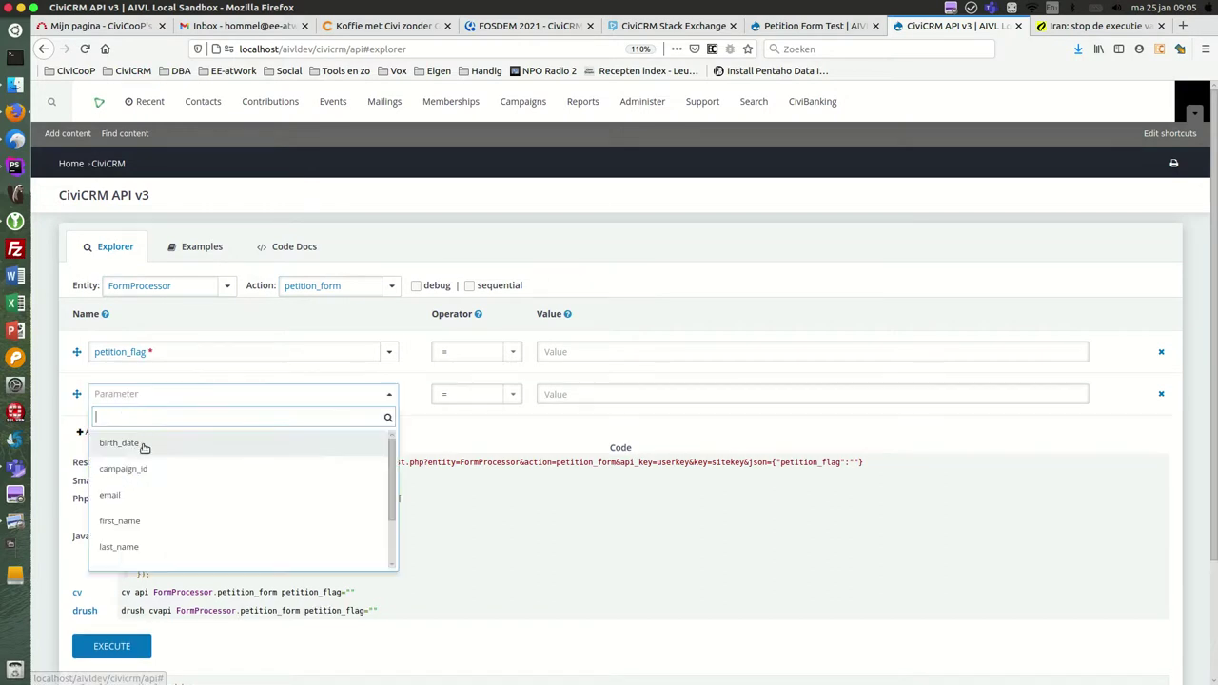
scroll(180, 480, down, 2)
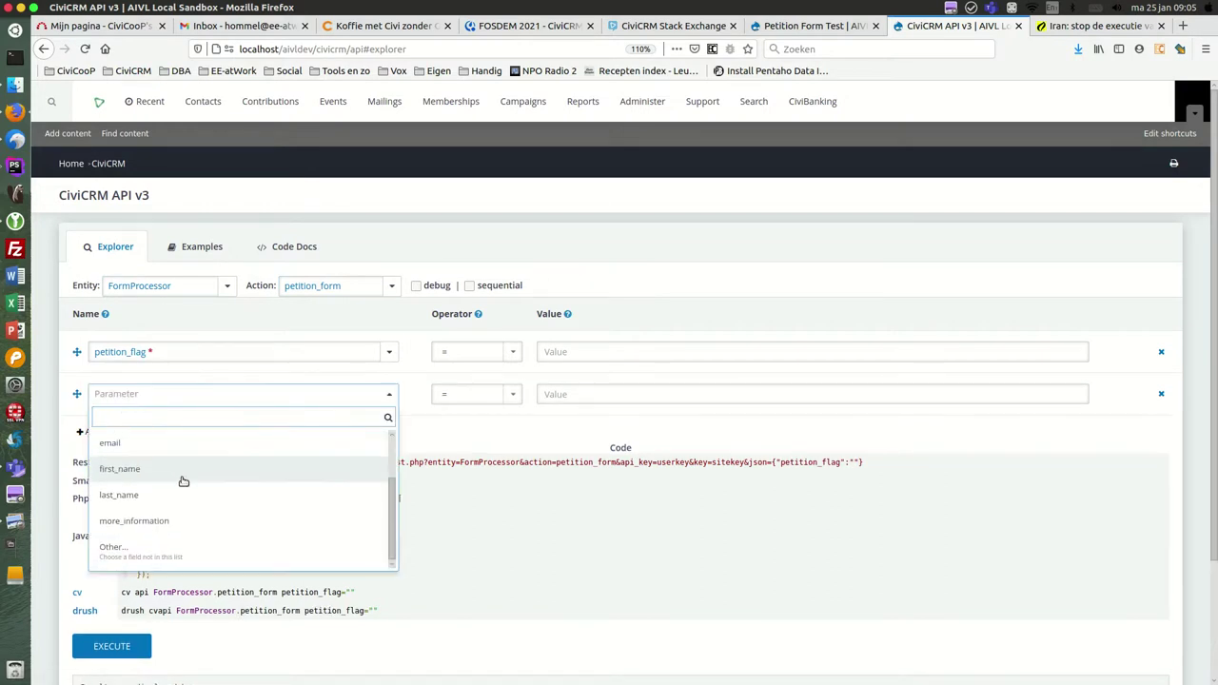
scroll(184, 481, up, 2)
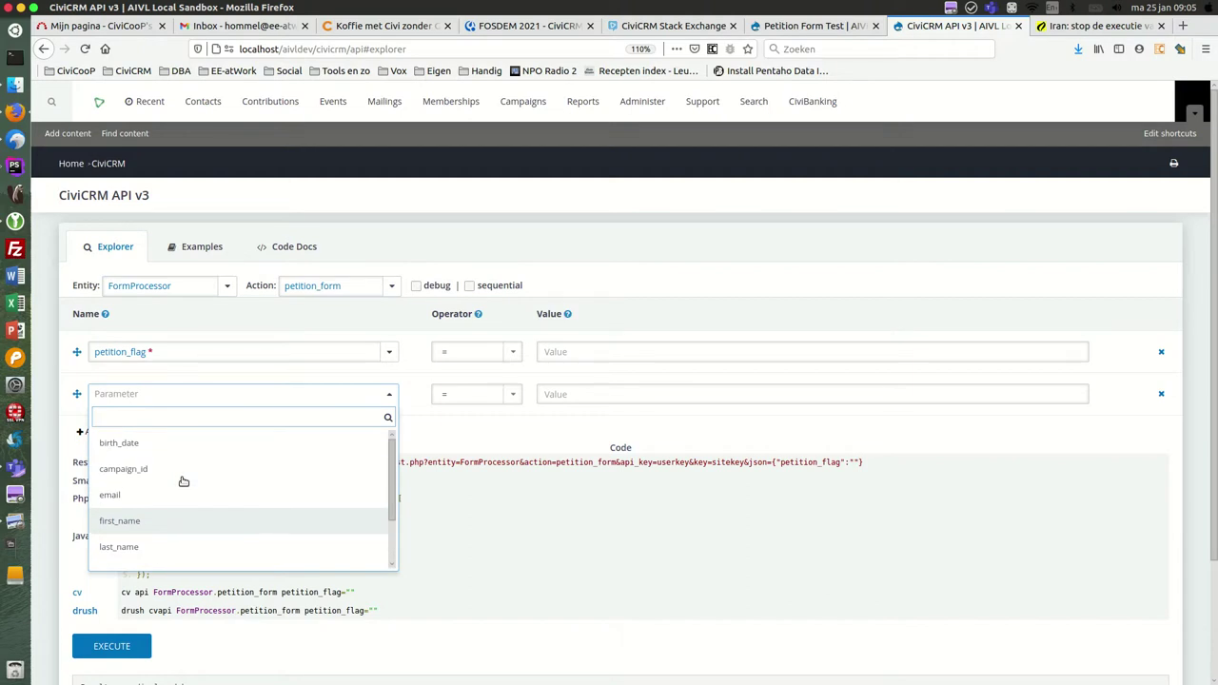
click(708, 354)
click(703, 355)
text(1)
Choose birth_date for the new parameter row and enter the person's date of birth as its value.
click(225, 394)
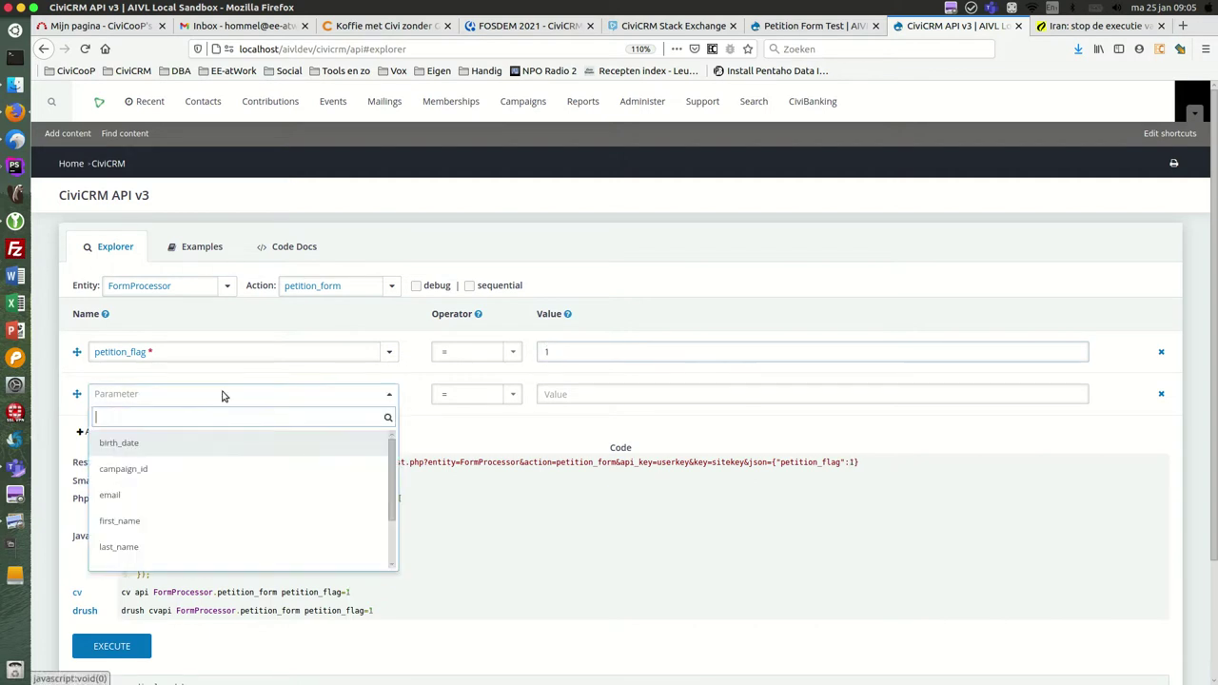
click(197, 445)
click(567, 396)
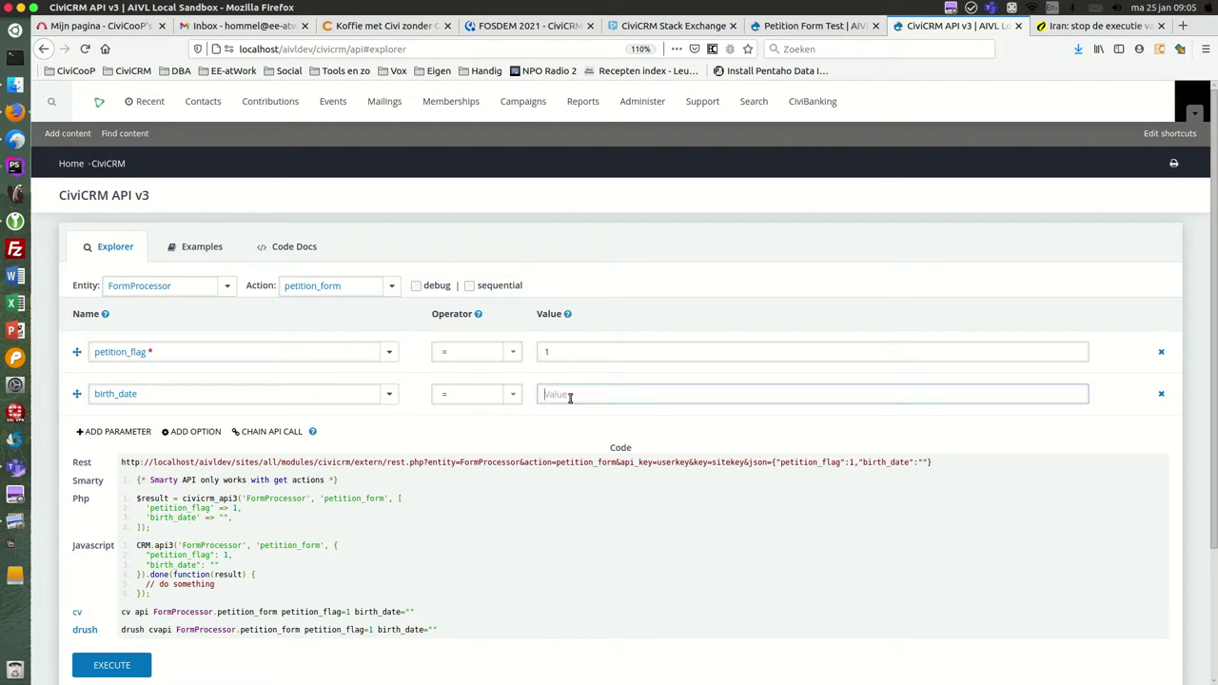
text(1963-04-01)
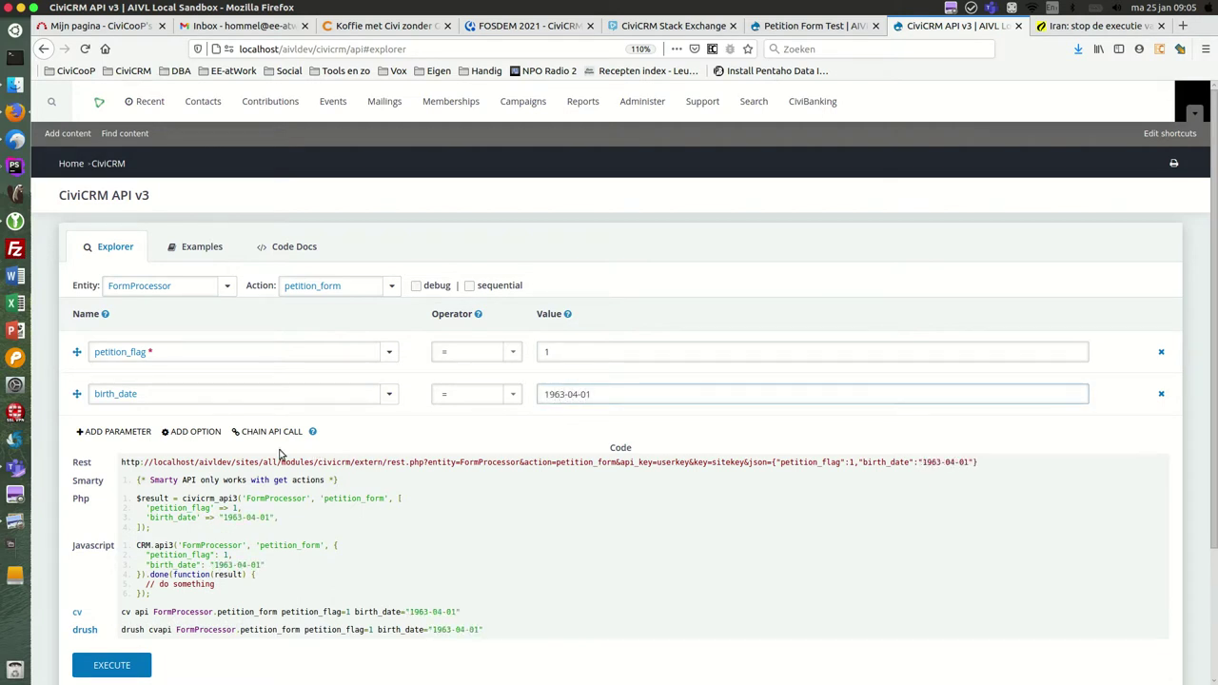
Add a campaign_id parameter, look up a campaign's ID in the Campaign Dashboard, and set the value to 1529.
click(116, 431)
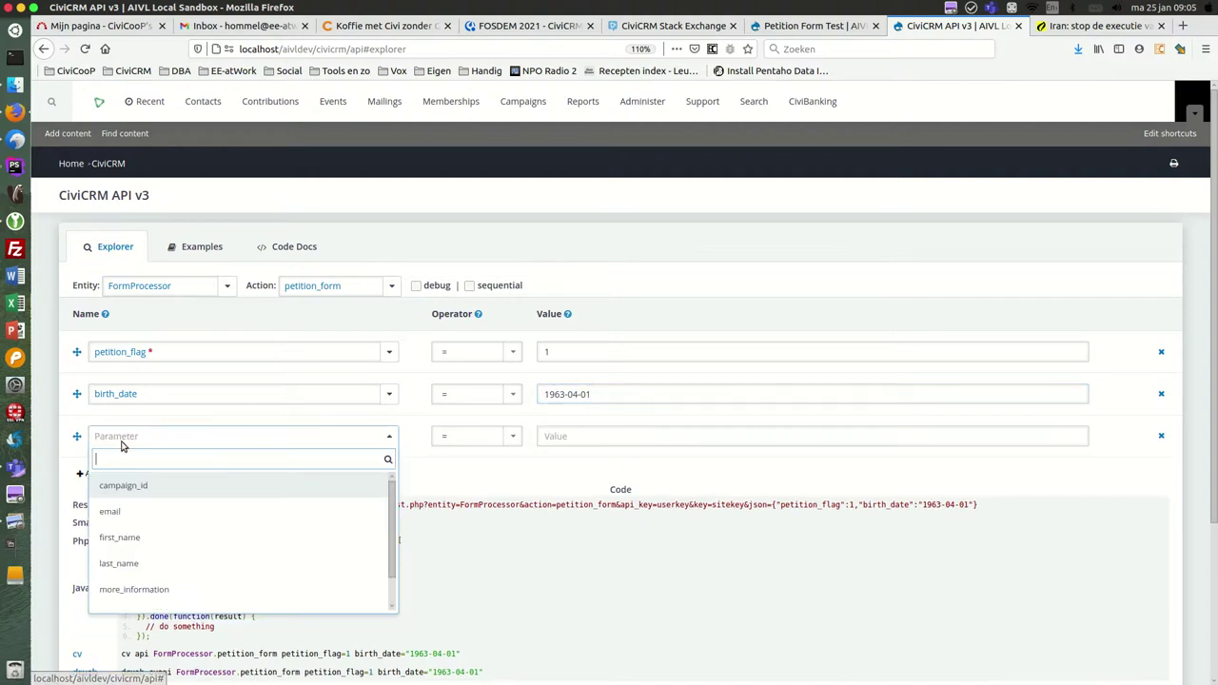
click(143, 488)
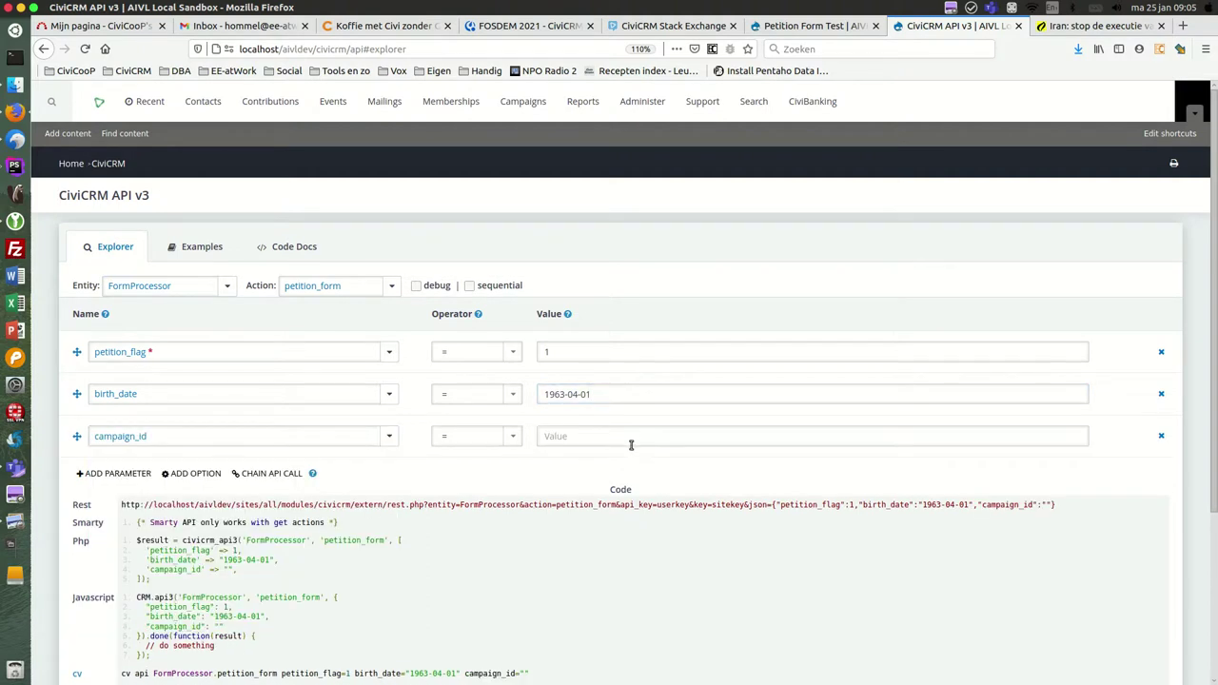
right_click(534, 115)
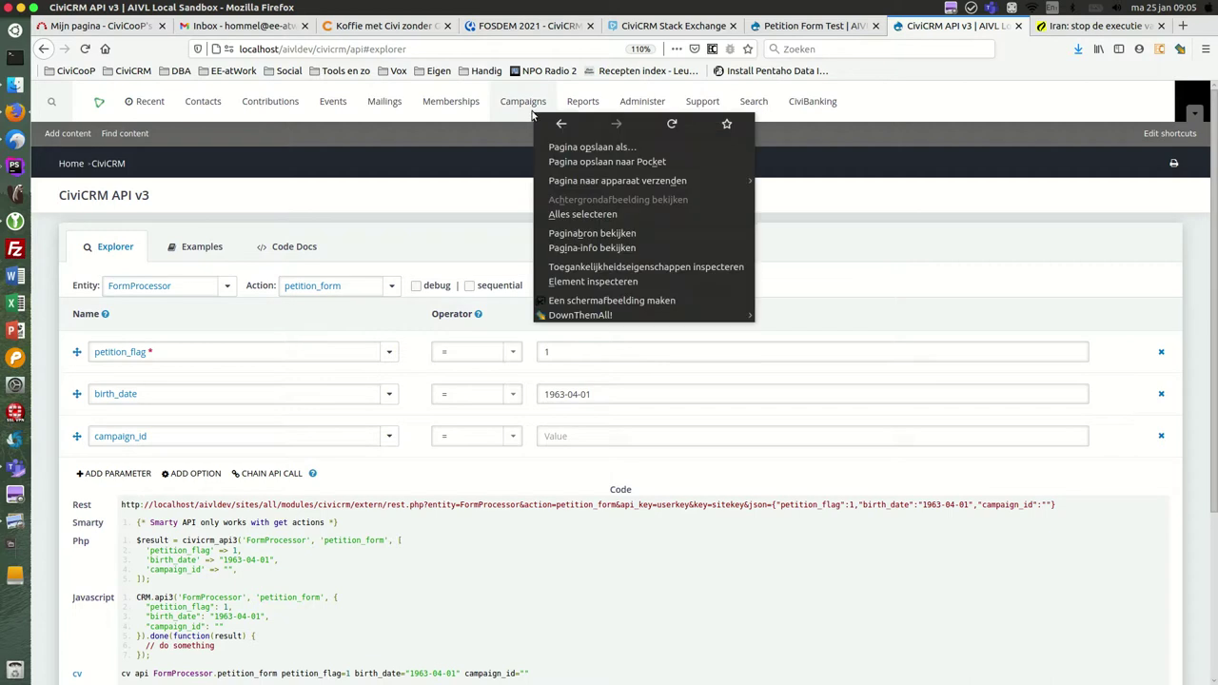
key(Escape)
click(523, 101)
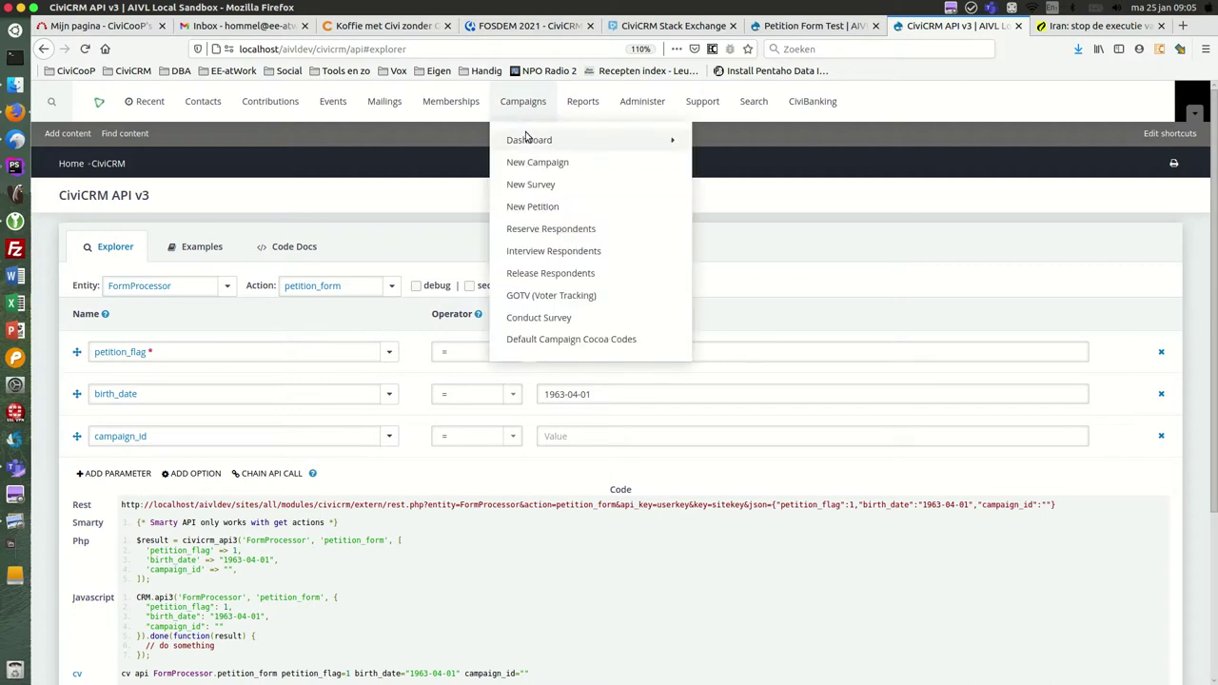
right_click(528, 140)
click(544, 144)
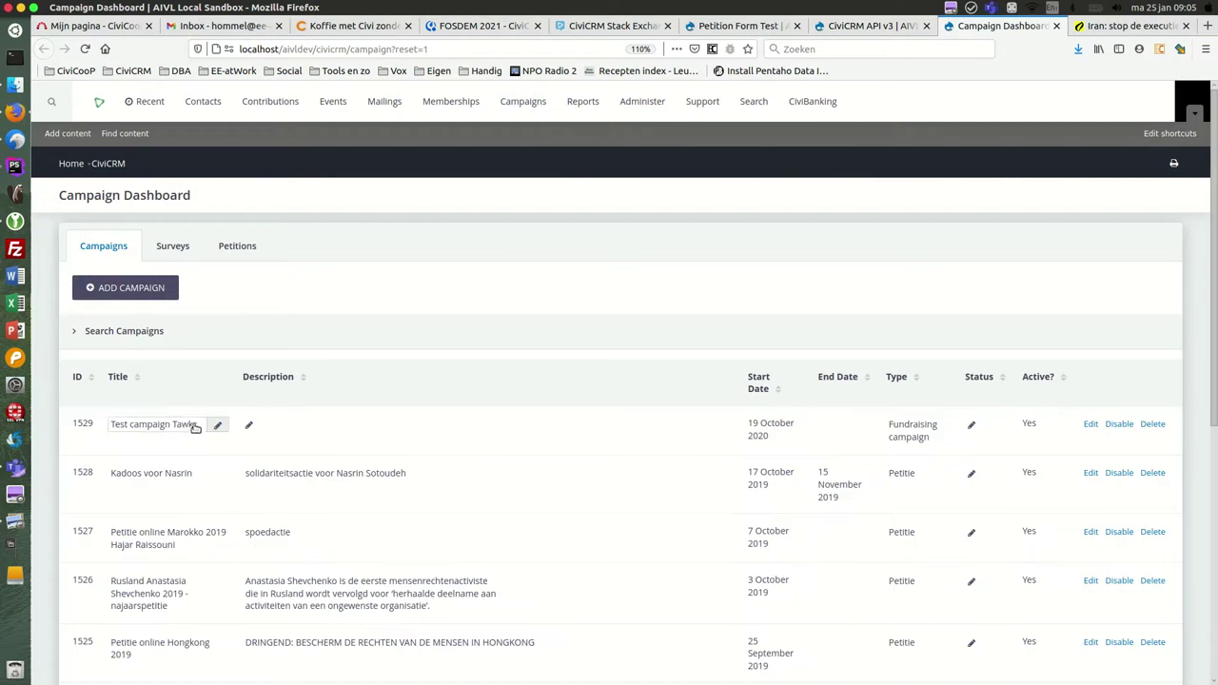
click(1057, 26)
click(616, 438)
text(1529)
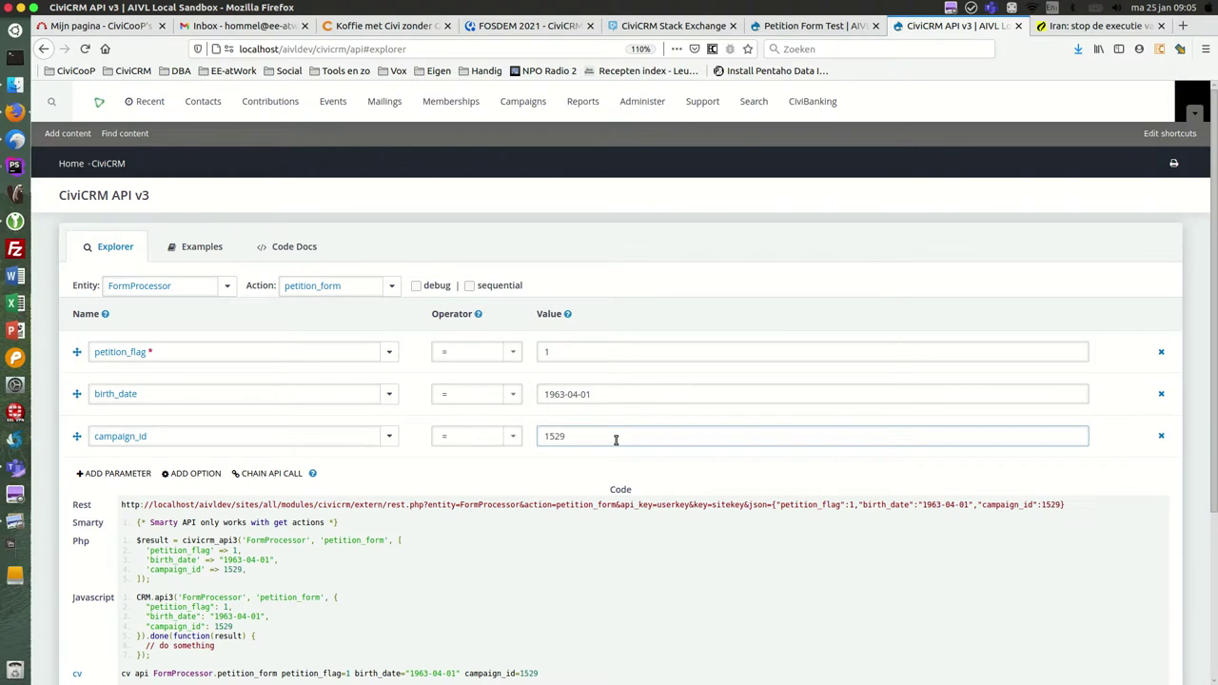
Add first_name and last_name parameters and enter the person's first and last name as their values.
click(138, 473)
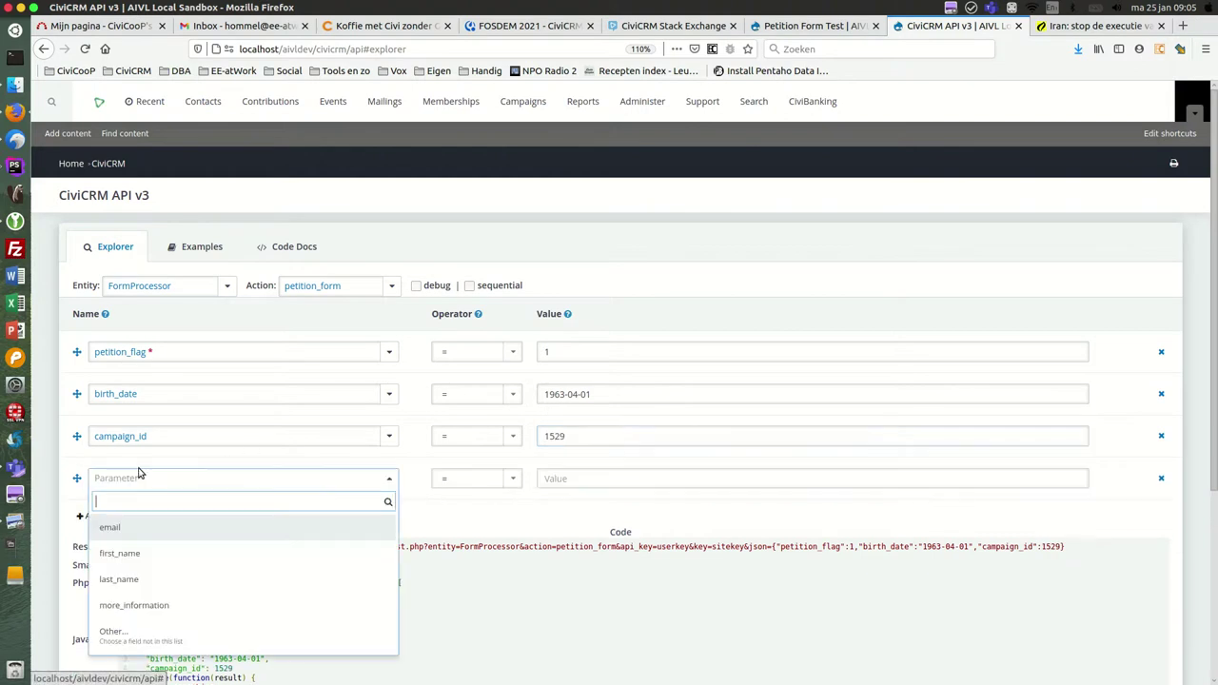
click(145, 553)
click(552, 479)
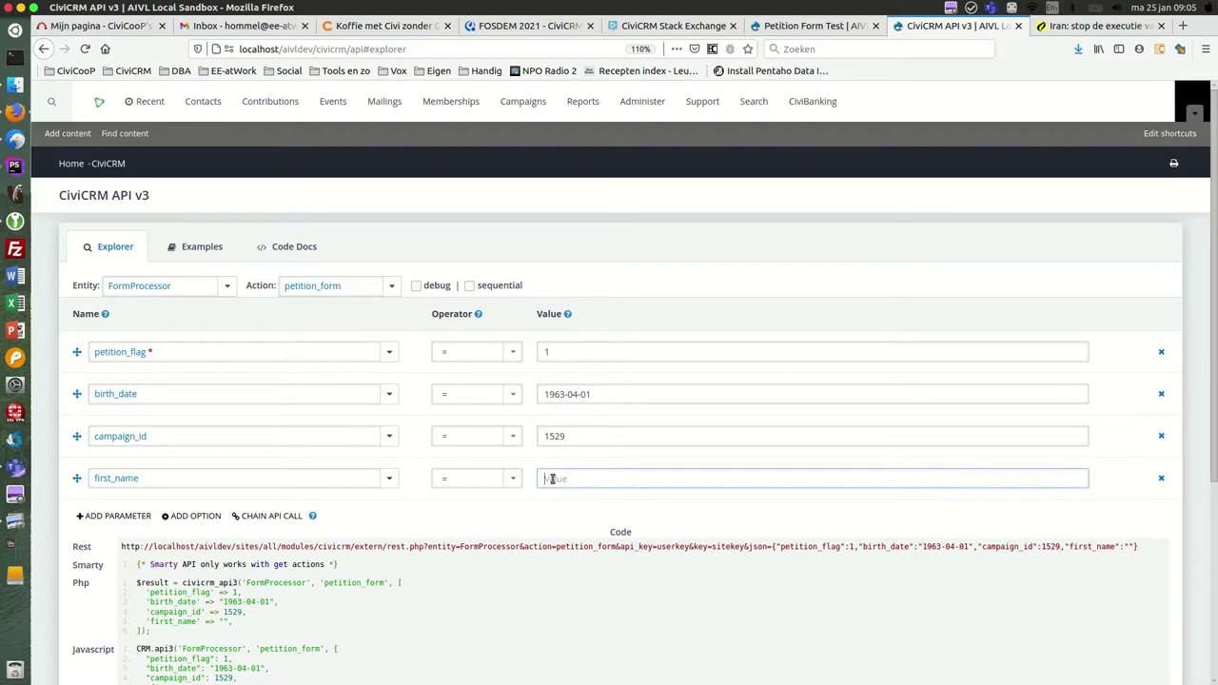
text(John)
click(126, 516)
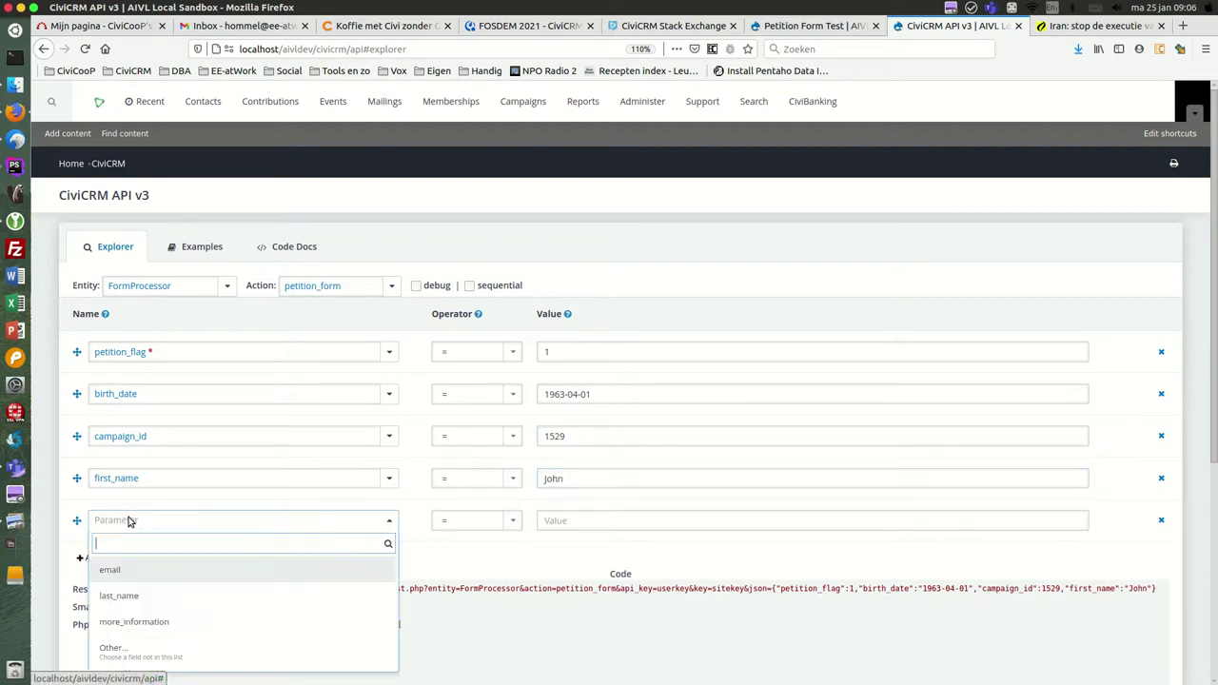
click(129, 595)
click(613, 522)
text(Doe)
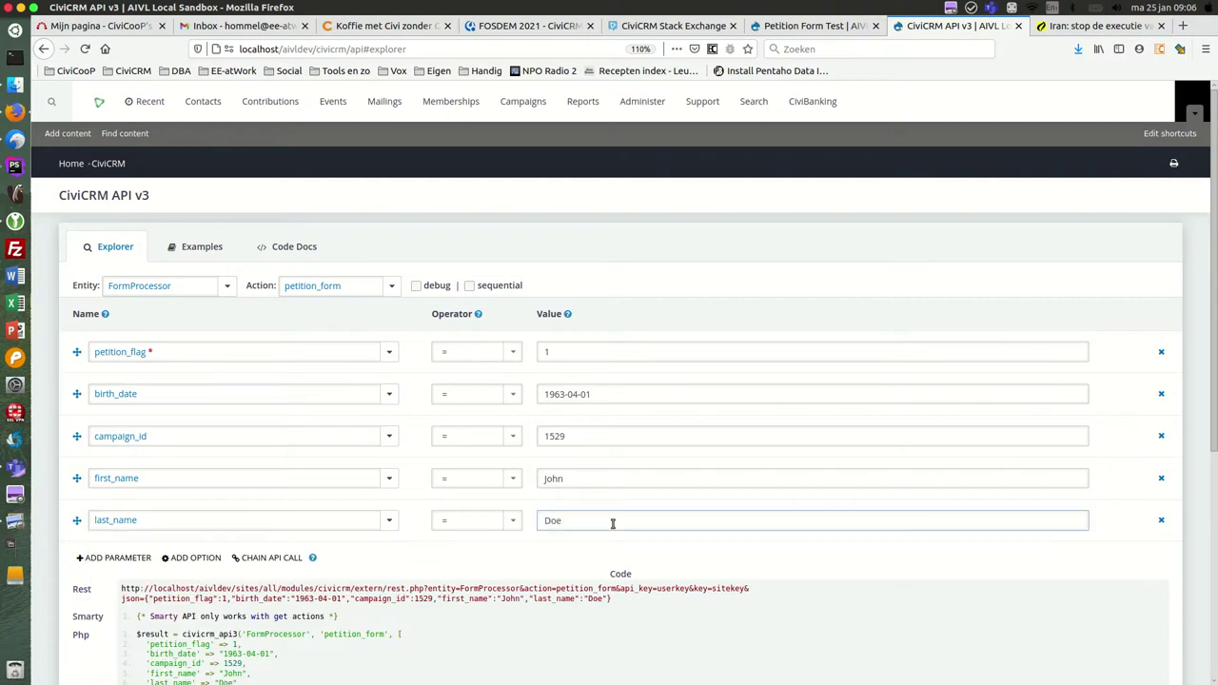
Add an email parameter and enter the person's e-mail address as its value.
click(99, 560)
click(122, 479)
click(549, 564)
text(john.do)
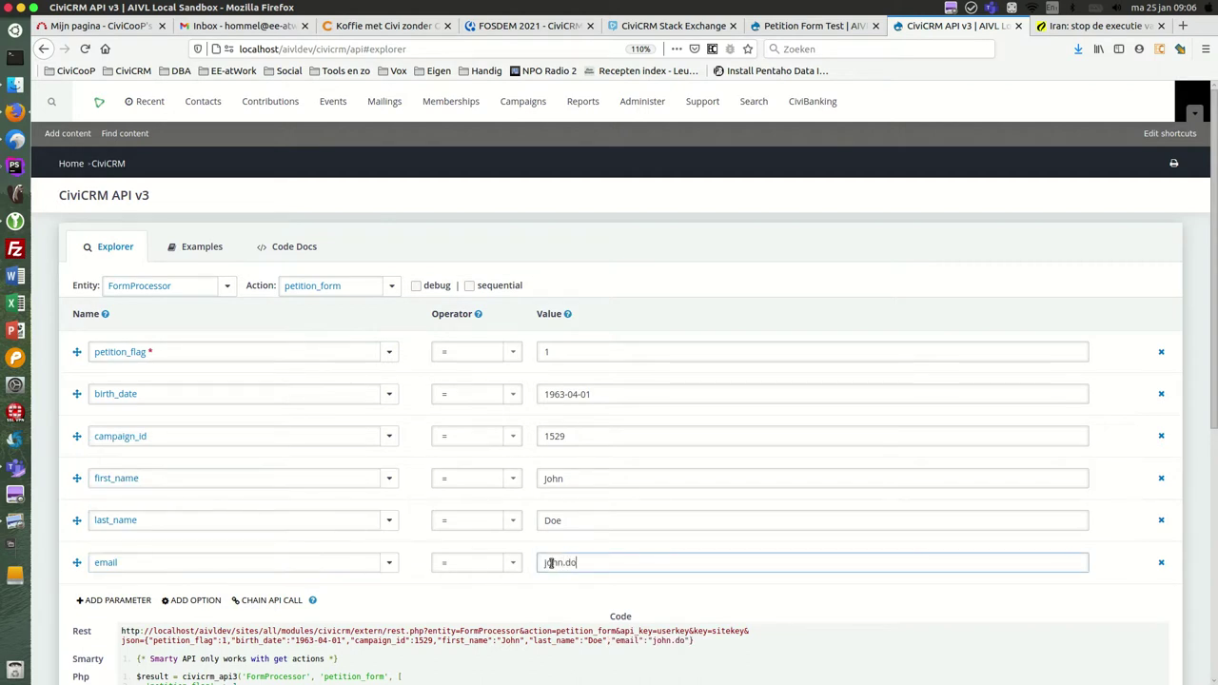
text(e@example.org)
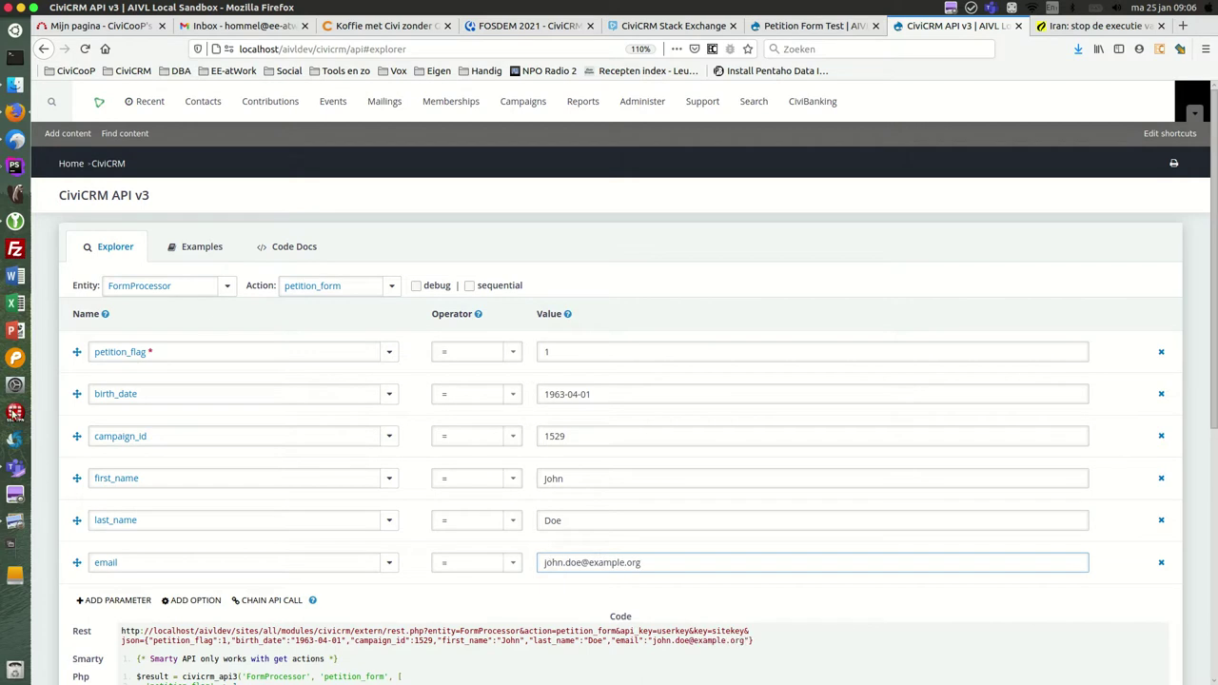
Add a more_information parameter and set its value to Yes.
click(118, 601)
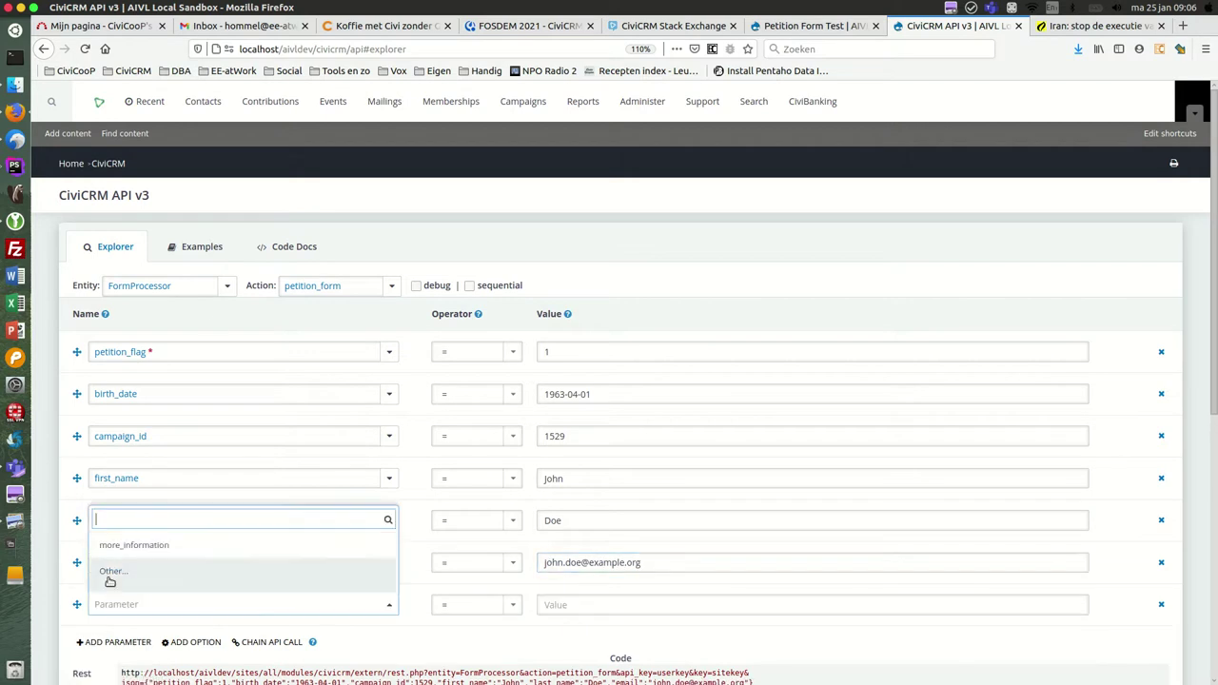
click(121, 548)
click(754, 607)
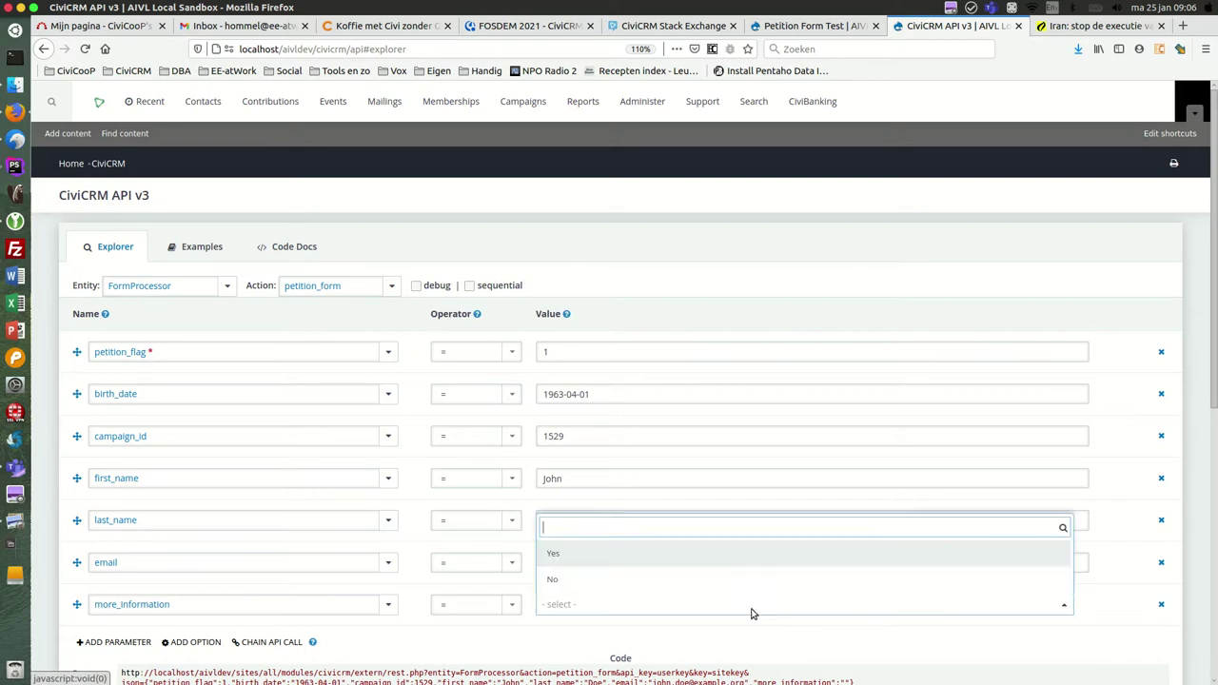
click(606, 554)
Execute the petition_form API call and review the returned inputs and action outputs.
scroll(601, 544, down, 5)
scroll(602, 544, down, 3)
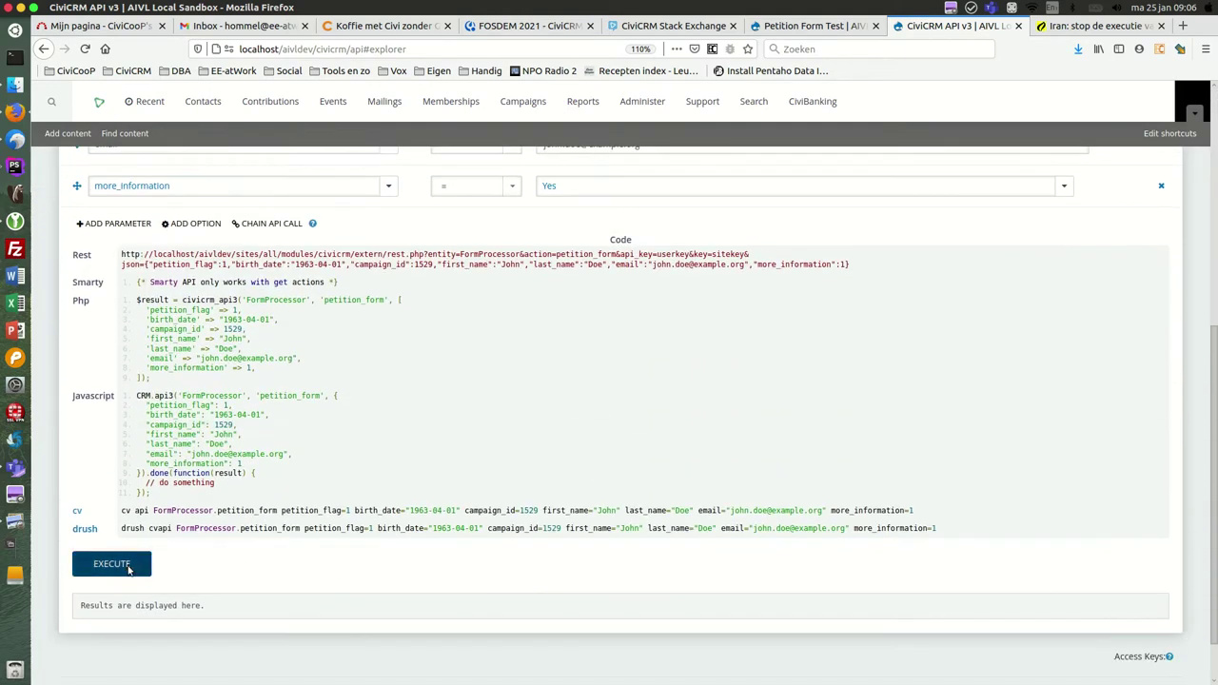
click(111, 564)
click(668, 432)
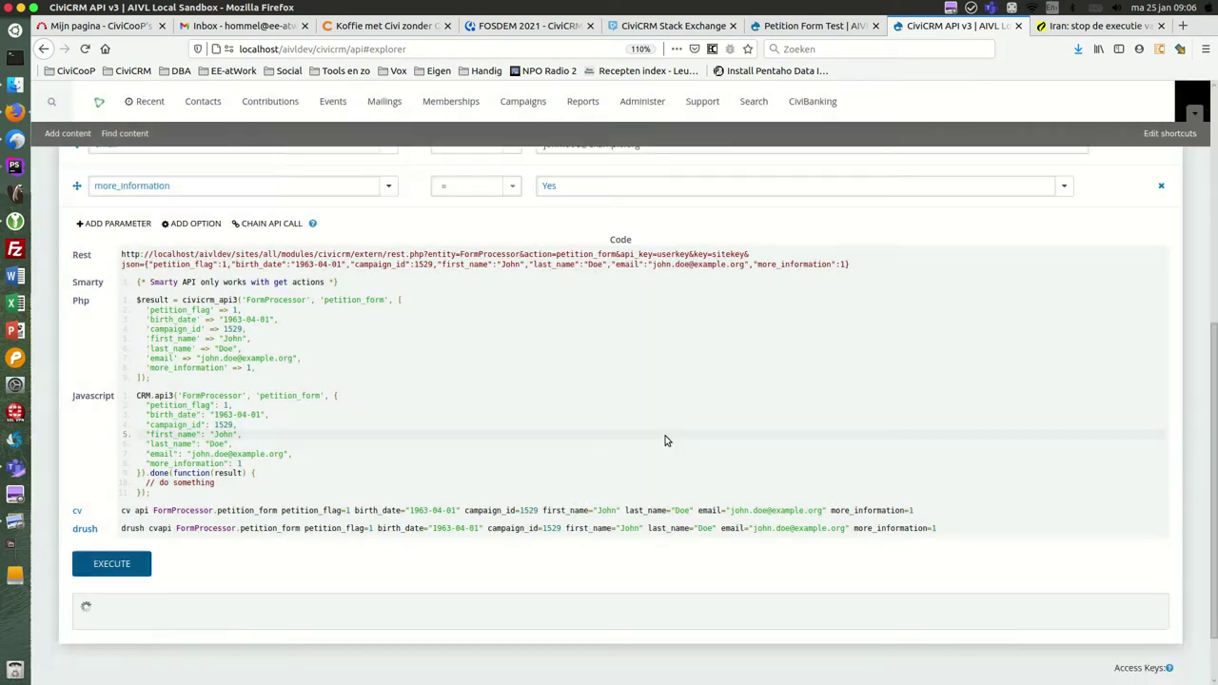
scroll(636, 433, down, 2)
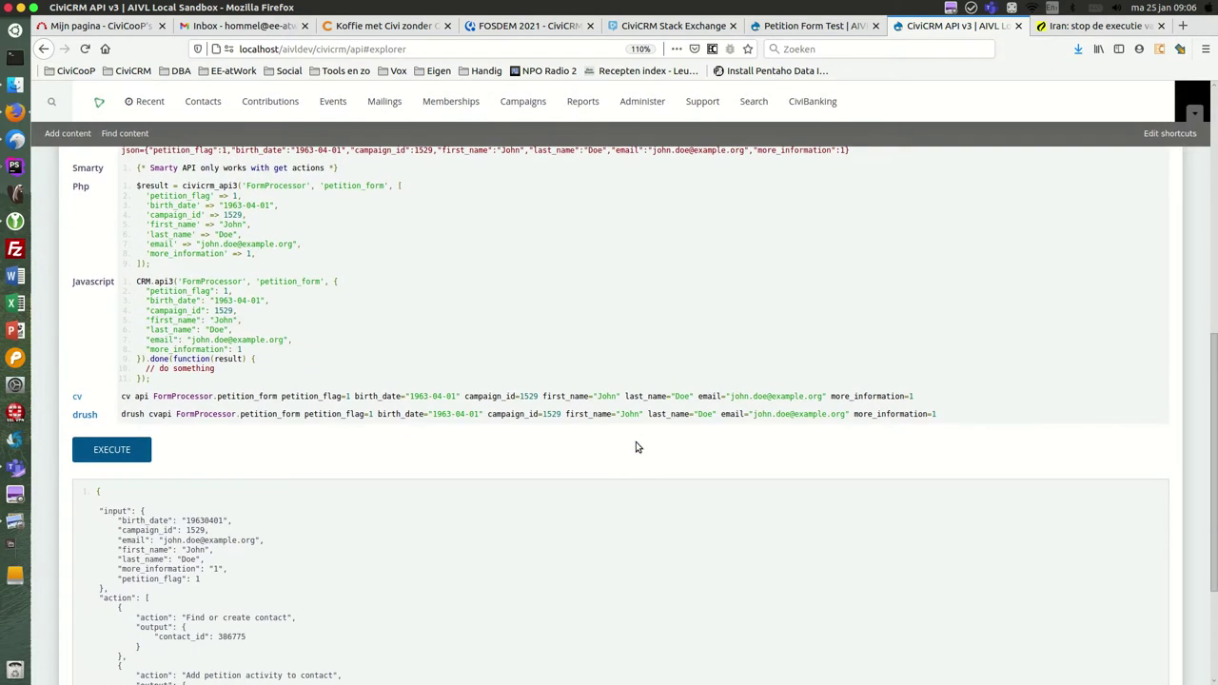
scroll(257, 571, down, 2)
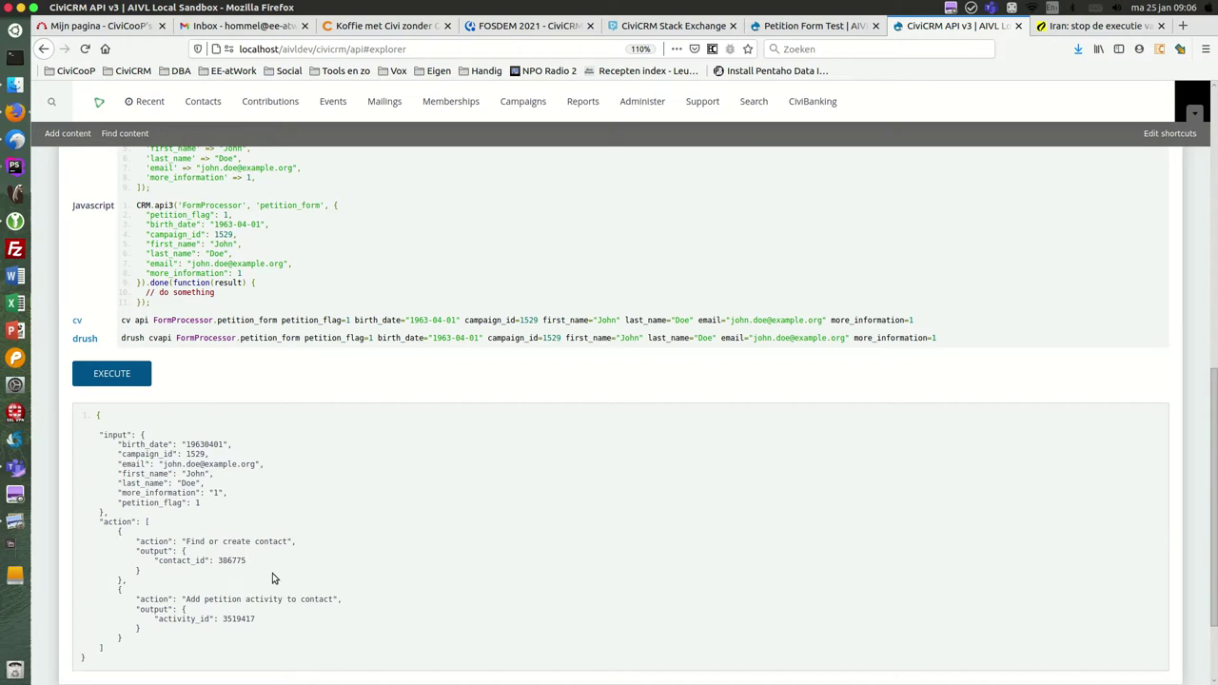
scroll(272, 573, down, 1)
scroll(284, 584, down, 1)
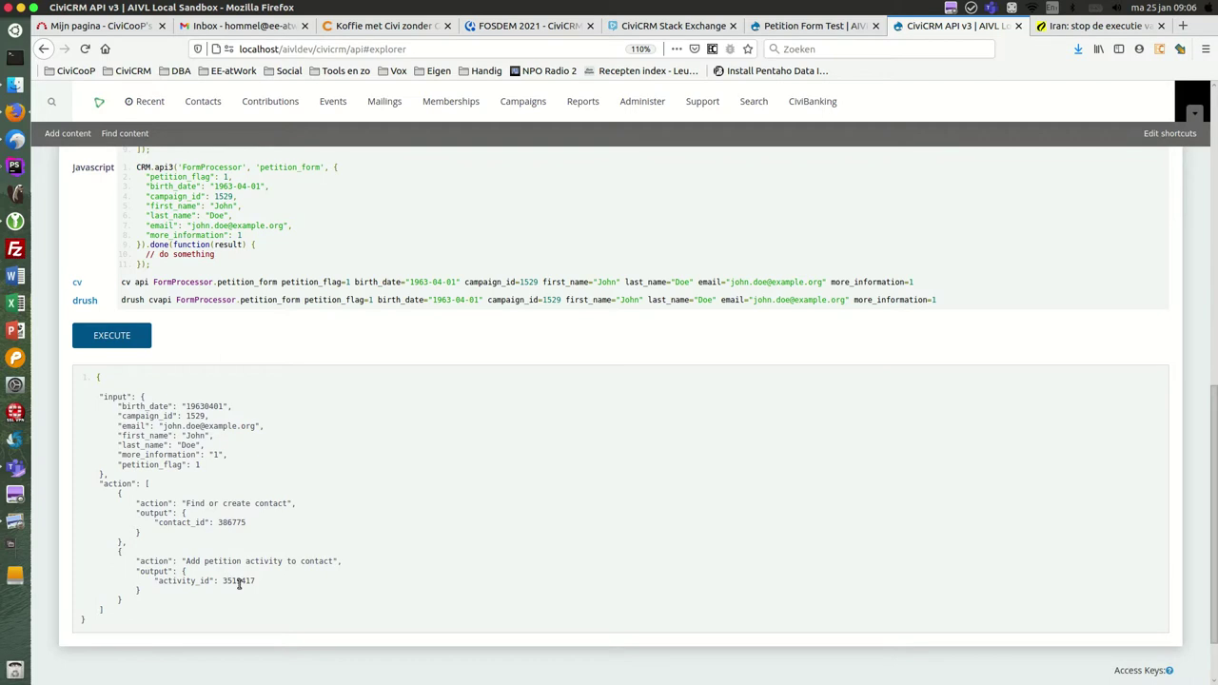
Search for the contact by last name, open the record with the test e-mail, and check its date of birth and activities.
click(59, 105)
text(Doe,)
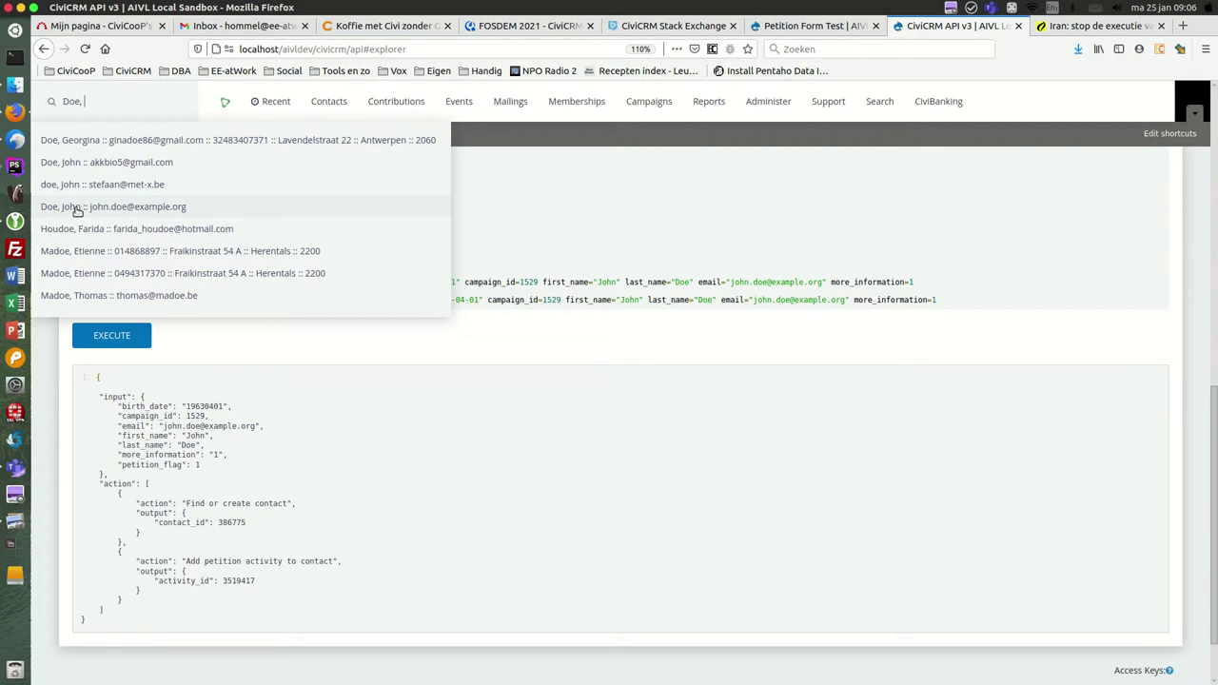
click(78, 212)
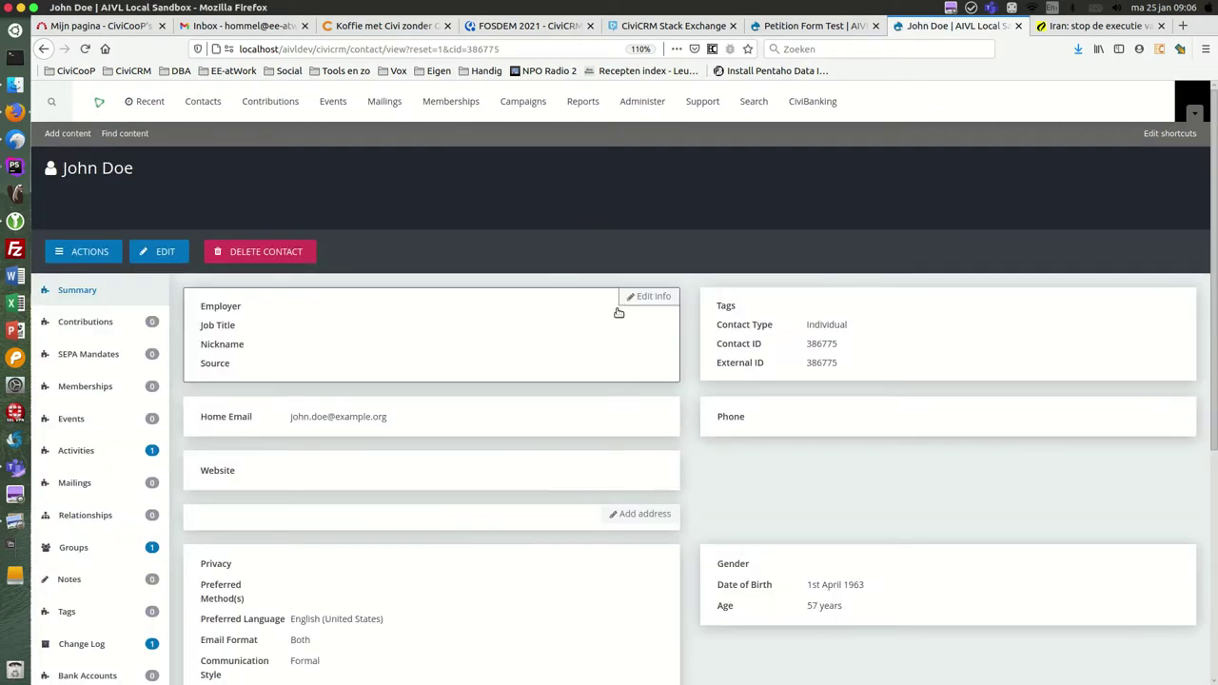
scroll(620, 310, down, 2)
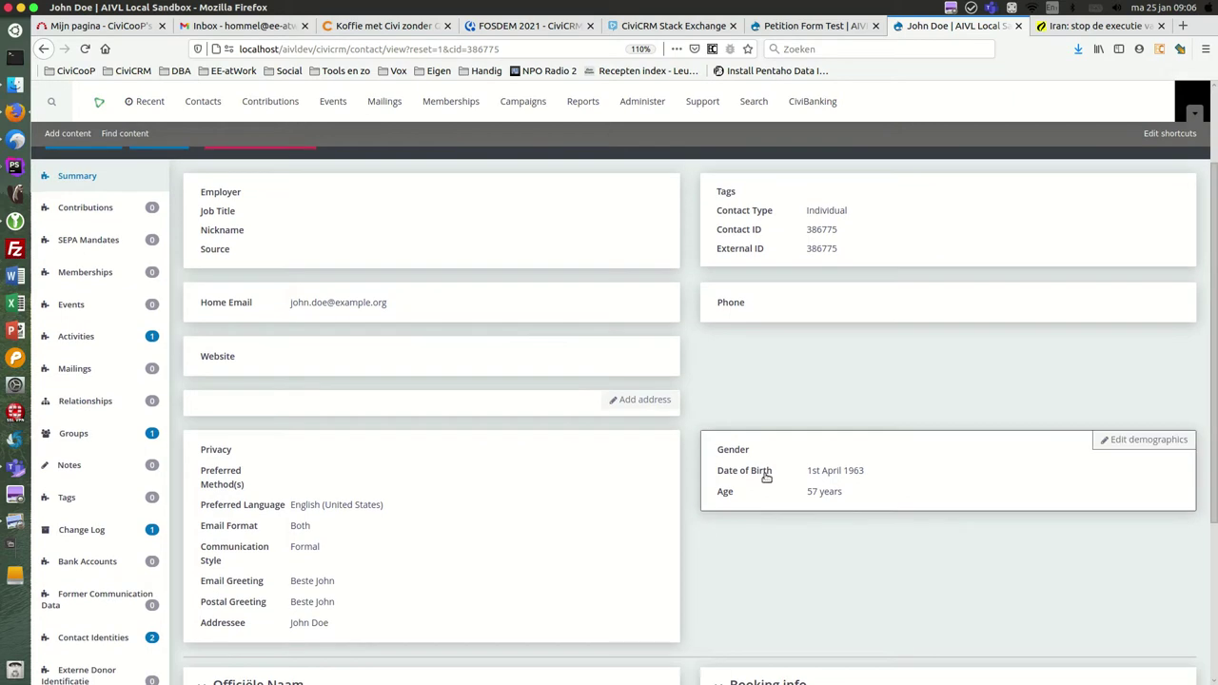
click(67, 347)
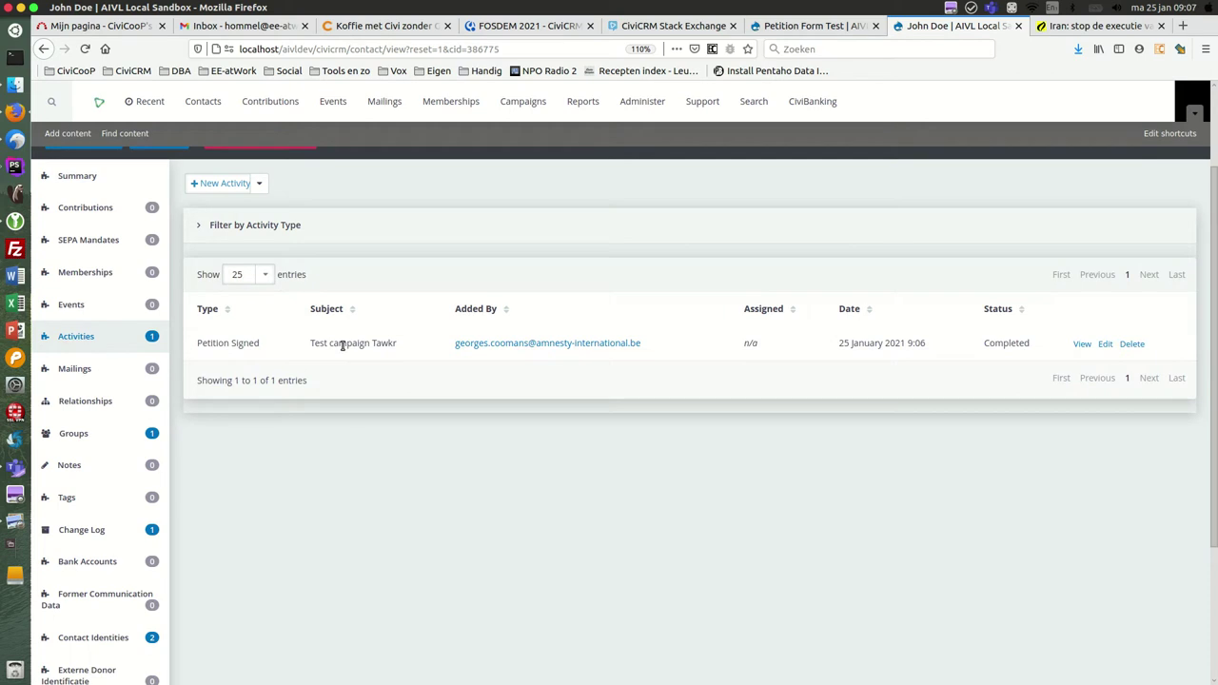
scroll(343, 345, up, 3)
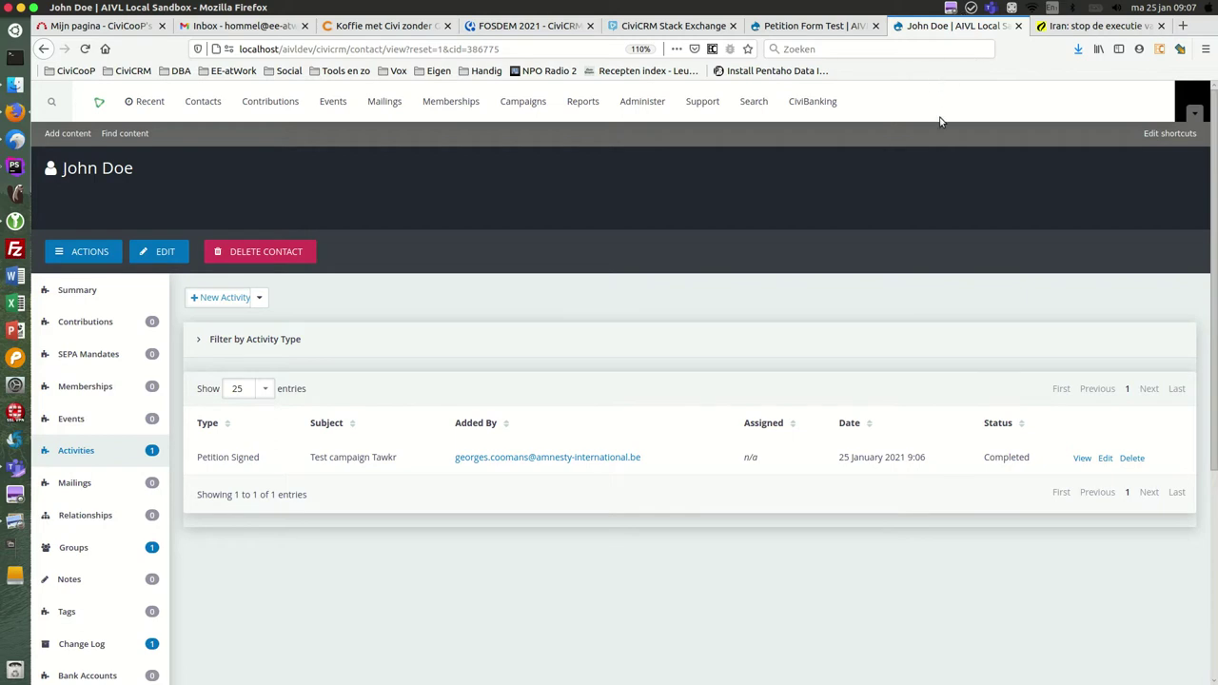
click(950, 12)
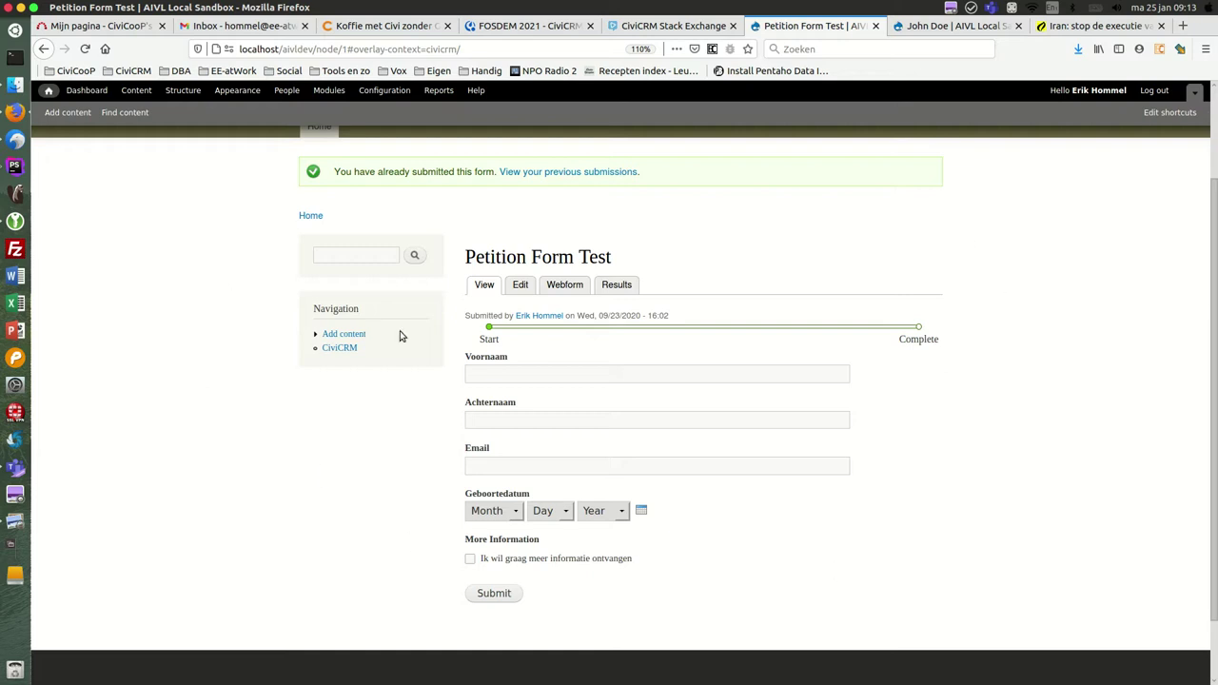
Review the components of the Petition Form Test webform and its CiviMRF submission options, keeping Submit to CiviCRM Form Processor.
click(565, 286)
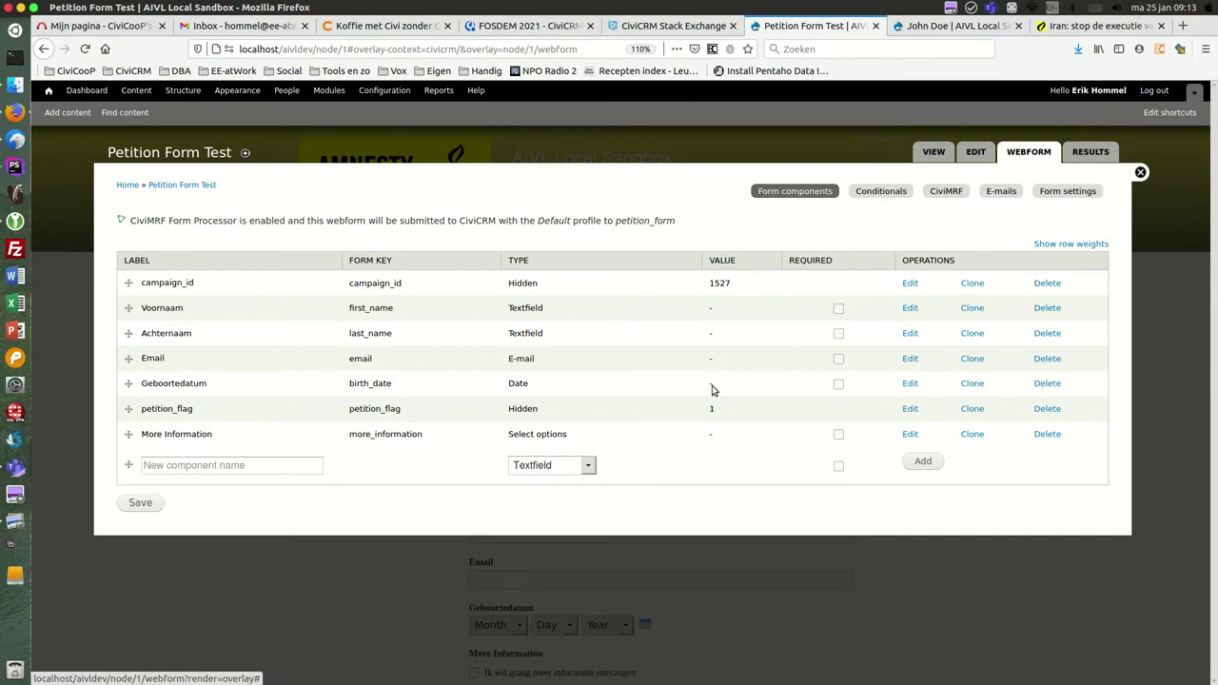
click(947, 191)
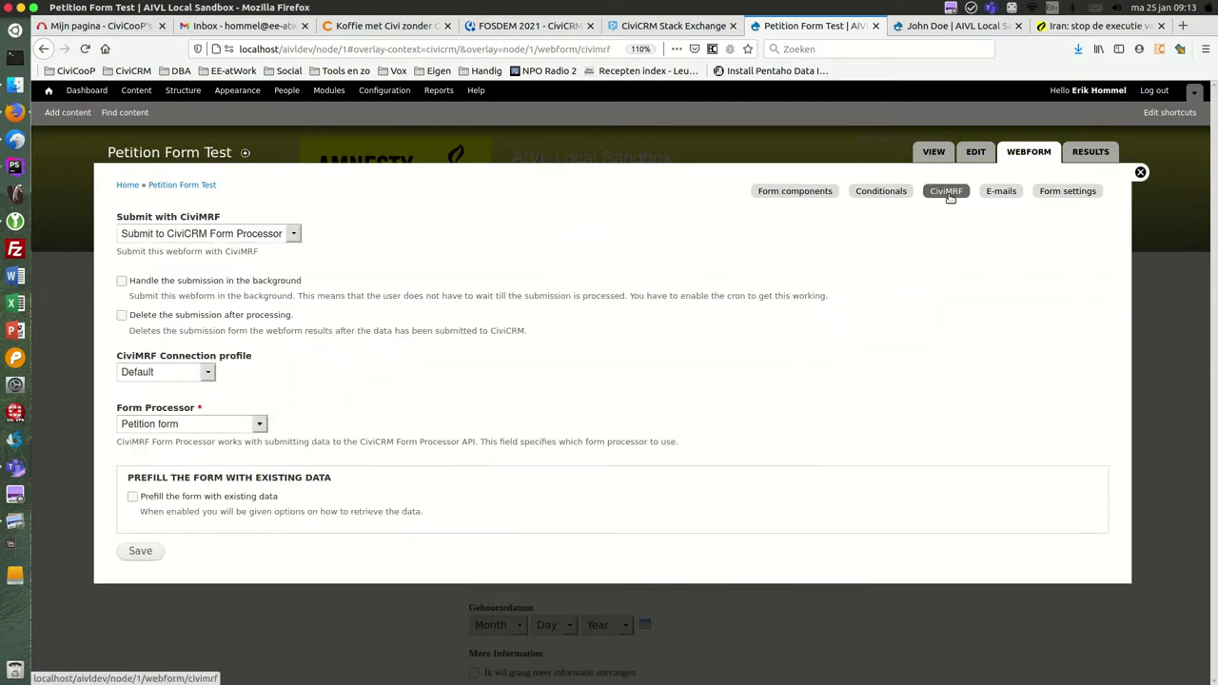
click(295, 236)
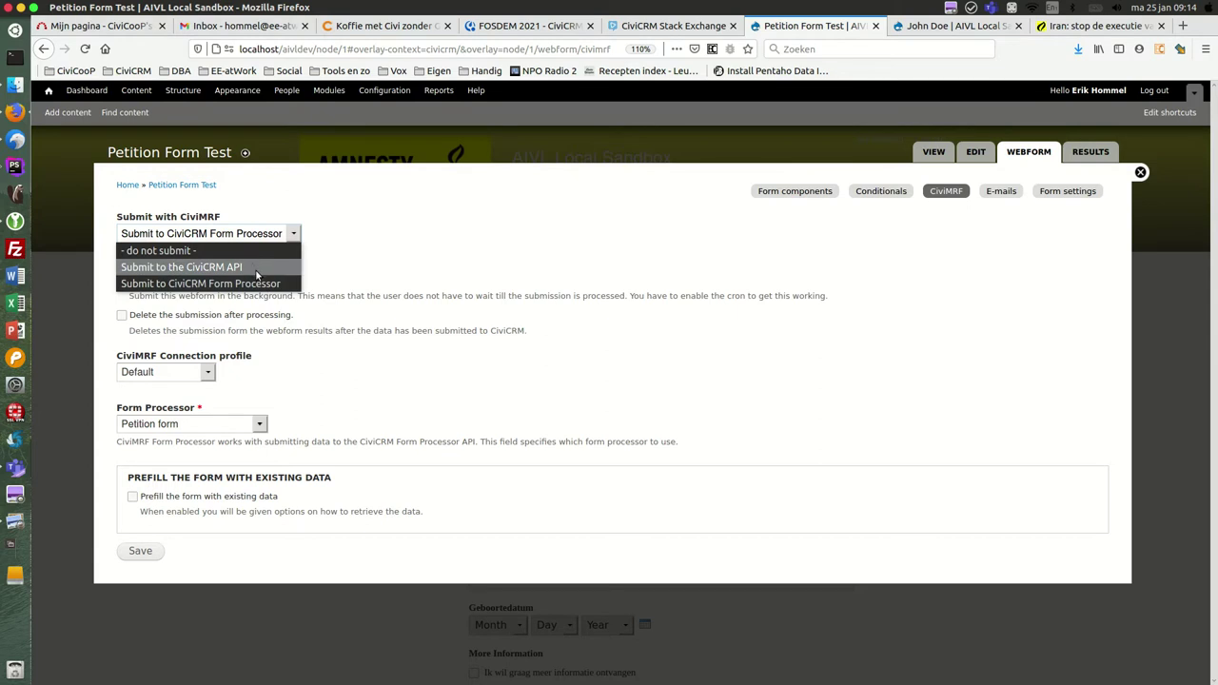
click(262, 284)
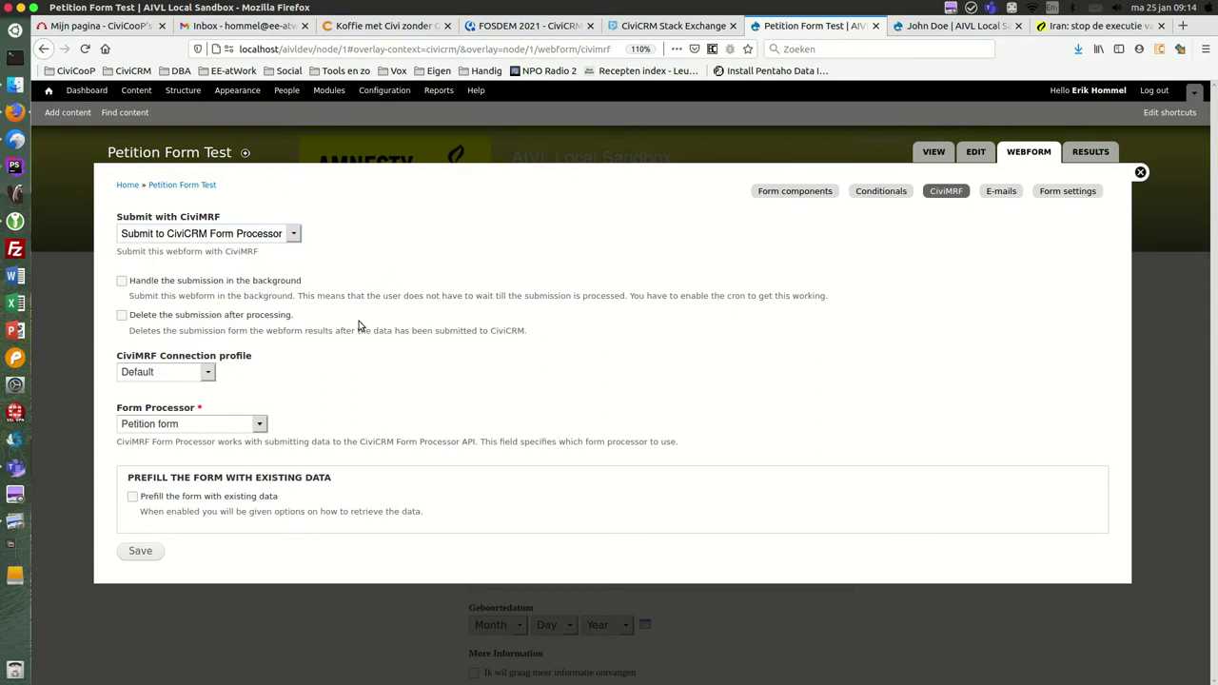
Check the available form processors and connection profiles, keeping Petition form and Default, and review the form components again.
click(259, 428)
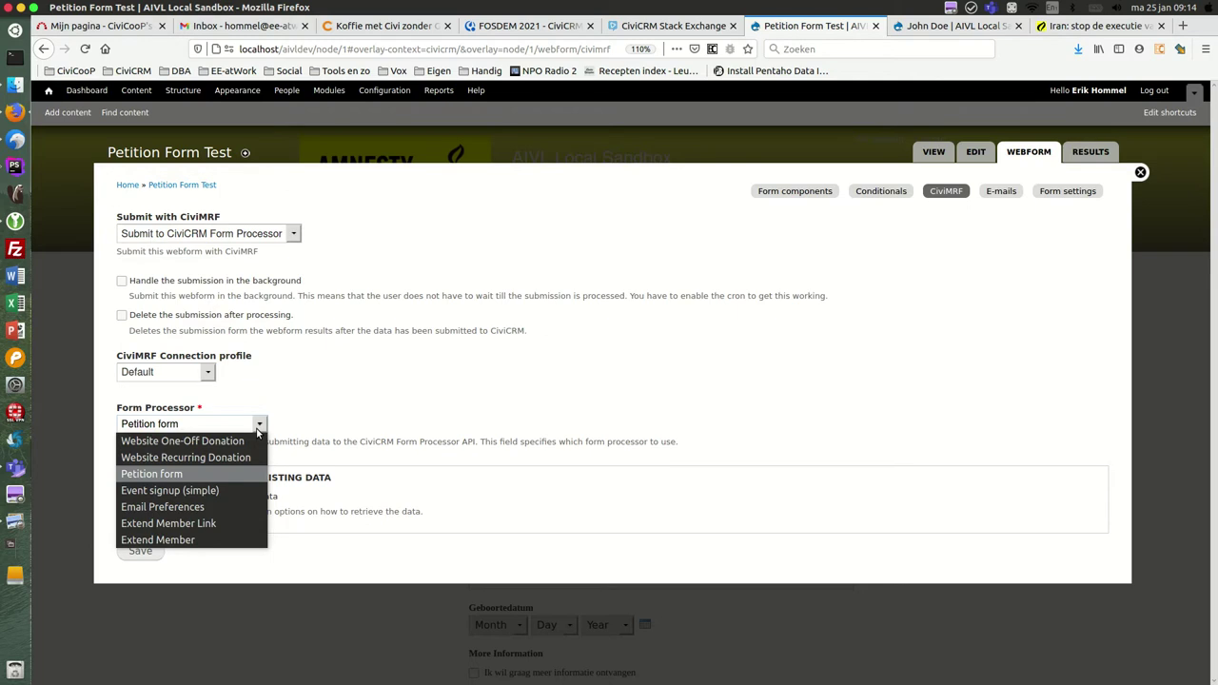
click(303, 383)
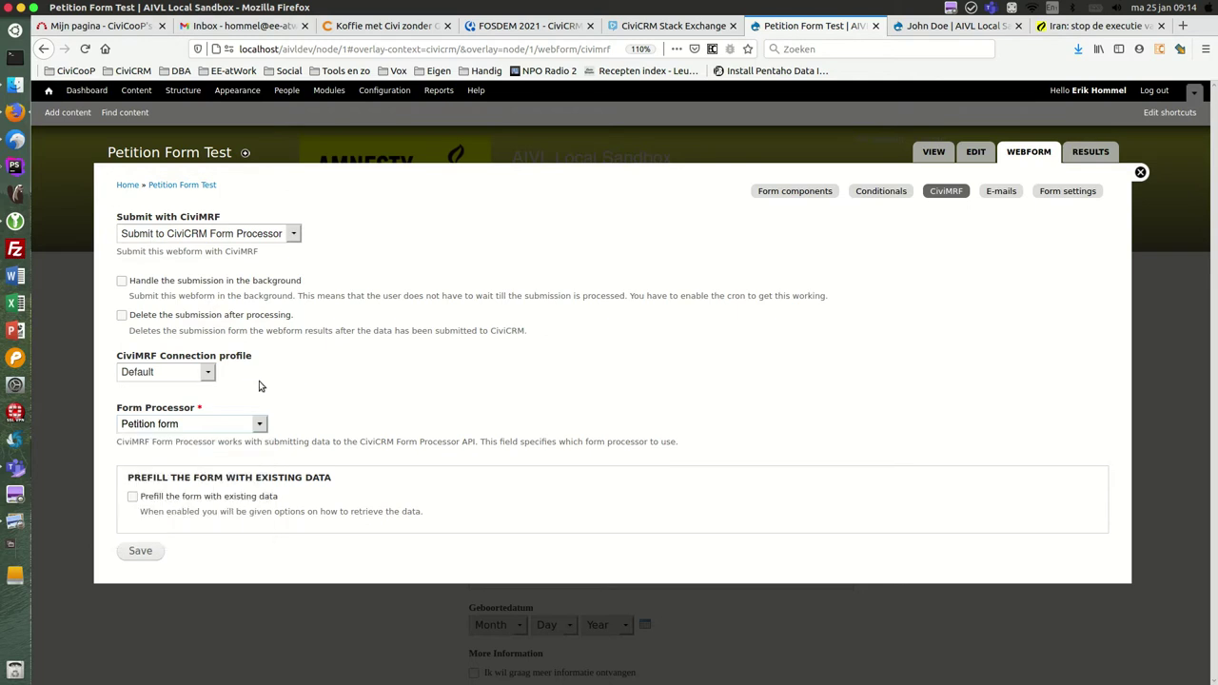
click(209, 375)
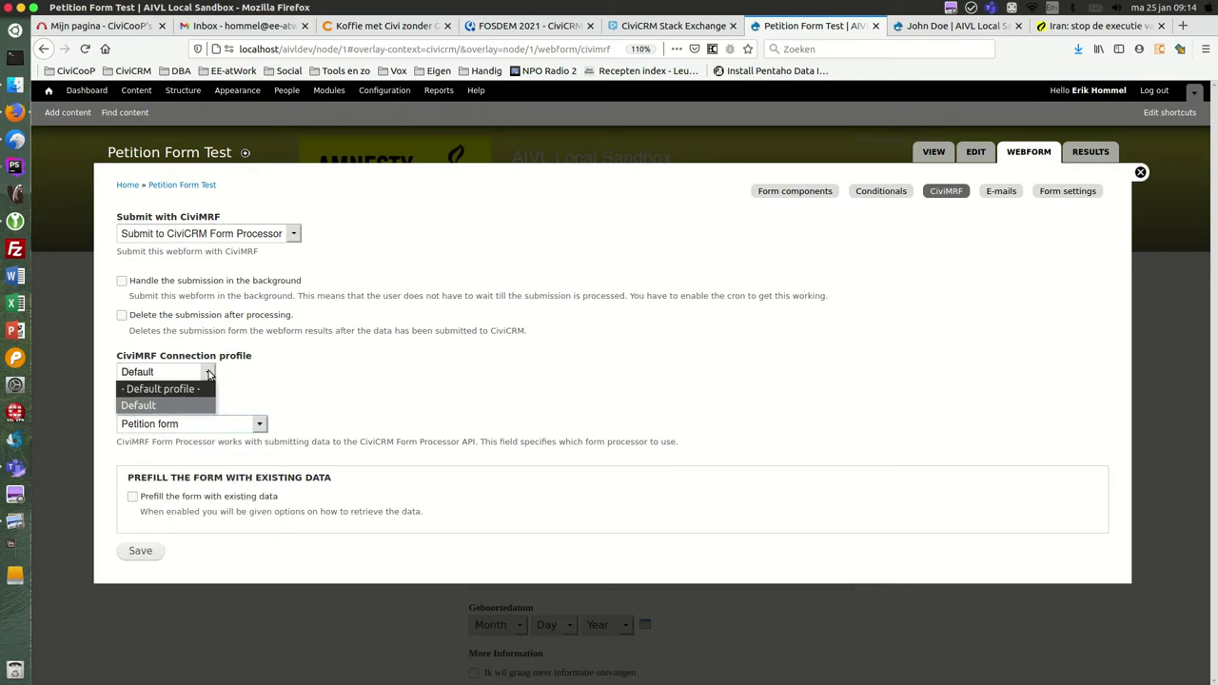
click(210, 375)
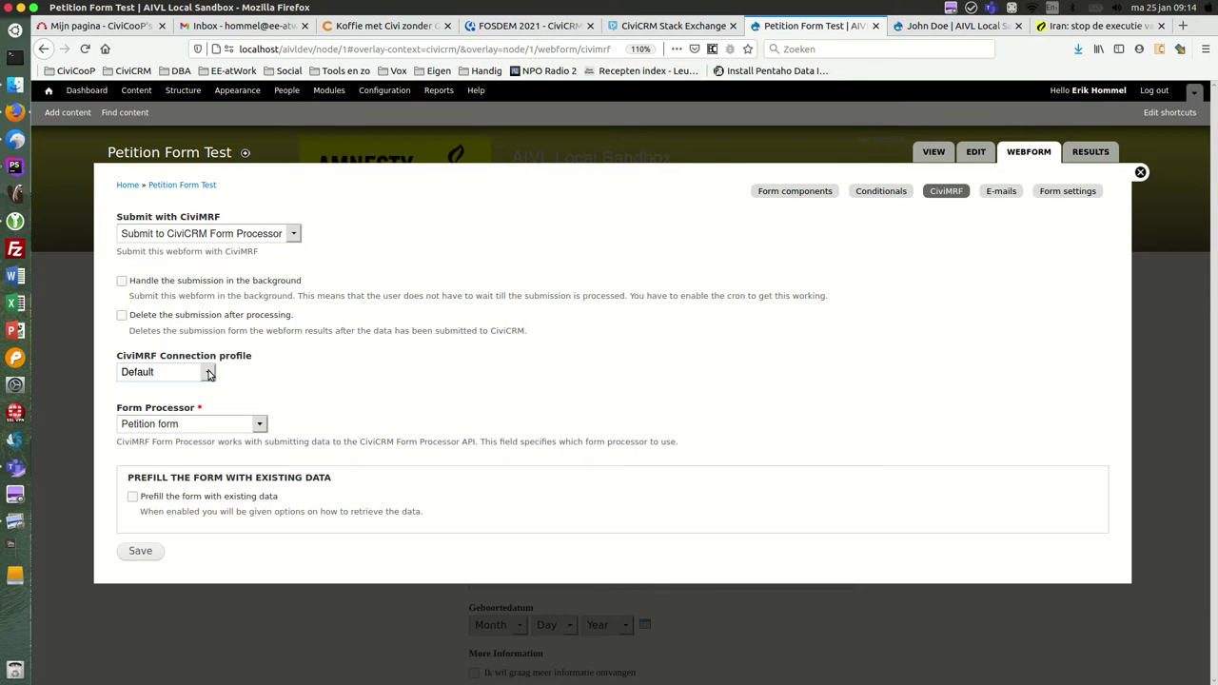
click(260, 424)
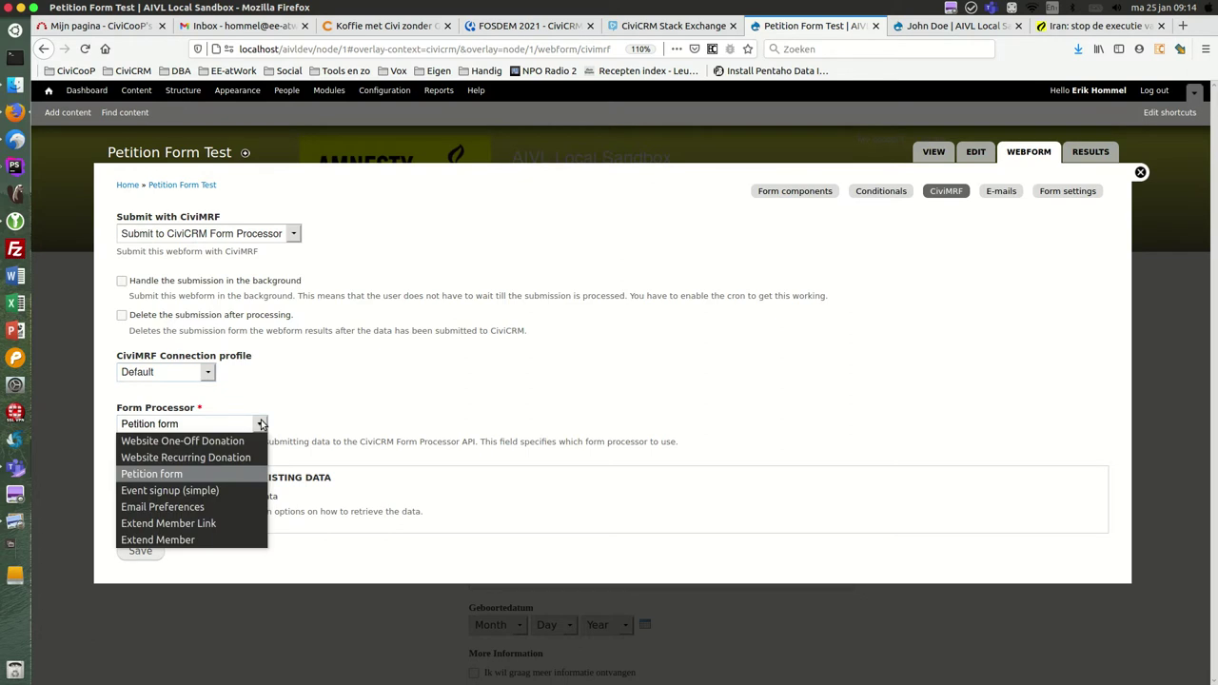
click(260, 424)
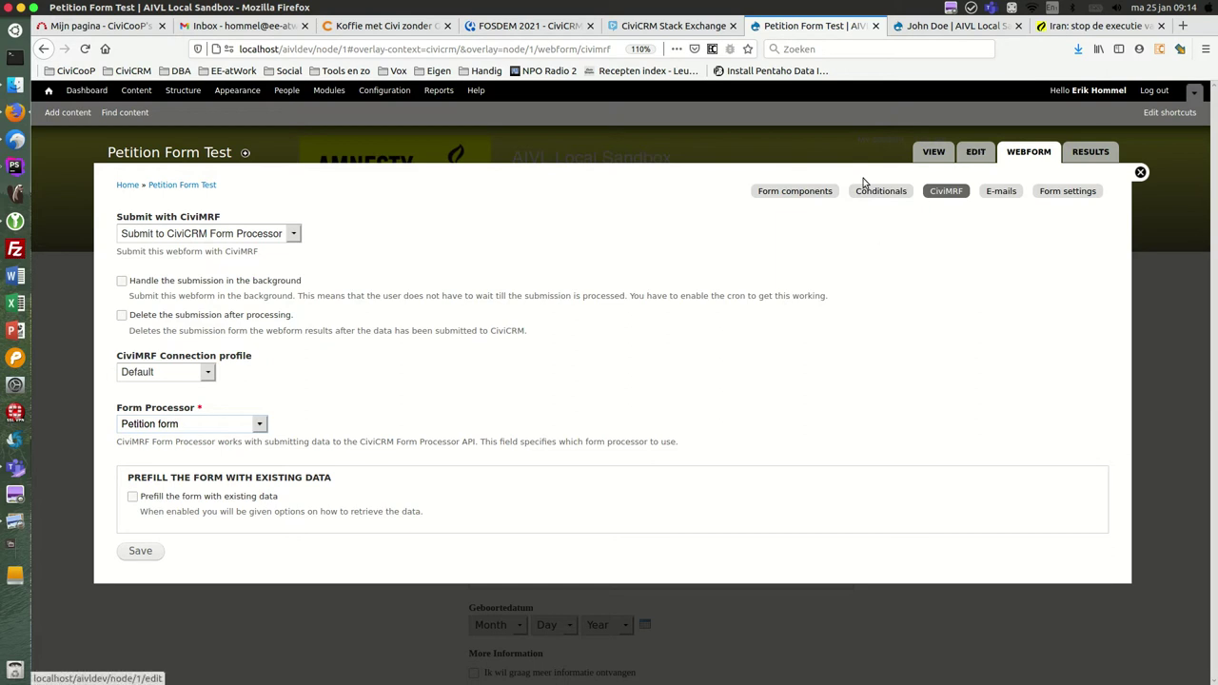
click(791, 194)
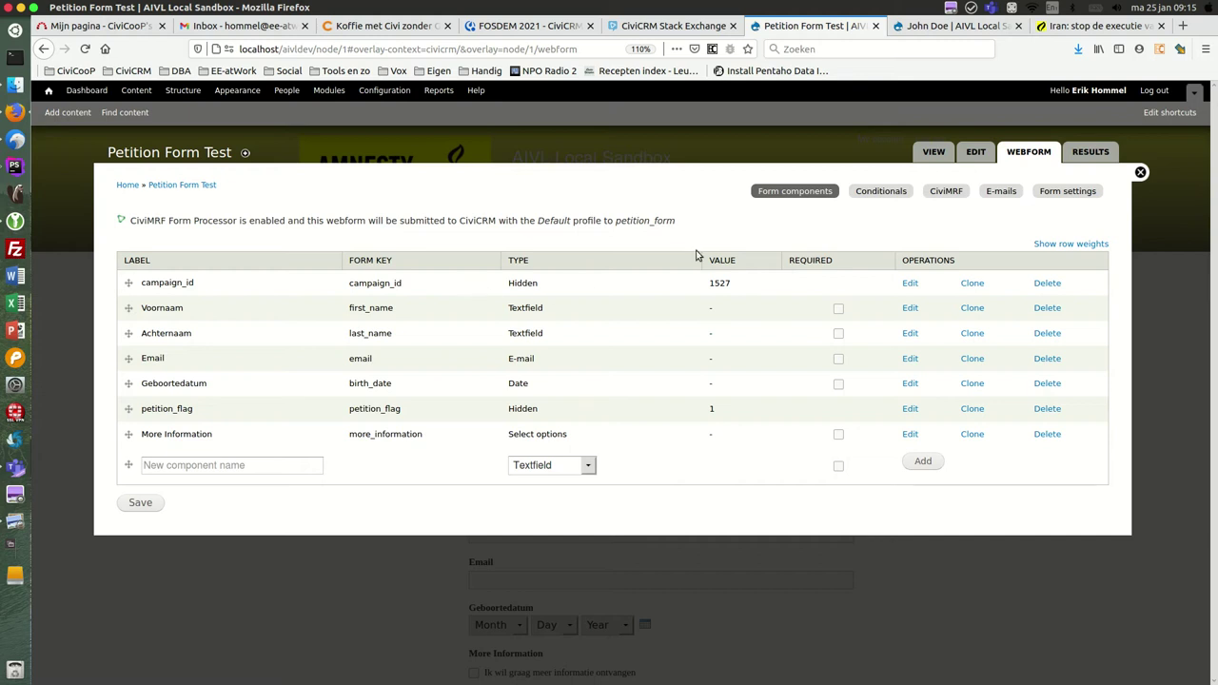
Display the Petition Form Test for submission and fill in the signer's first name (Voornaam) and last name (Achternaam).
click(934, 151)
scroll(572, 447, down, 1)
scroll(580, 465, down, 1)
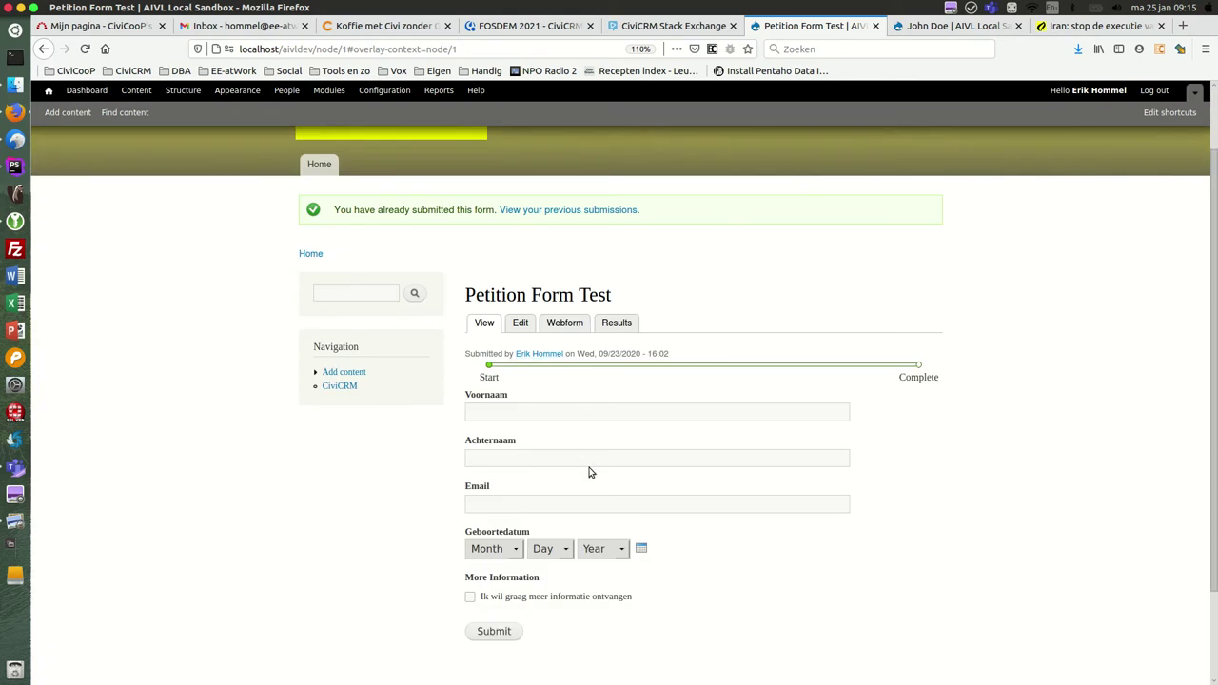
click(551, 410)
text(Mi)
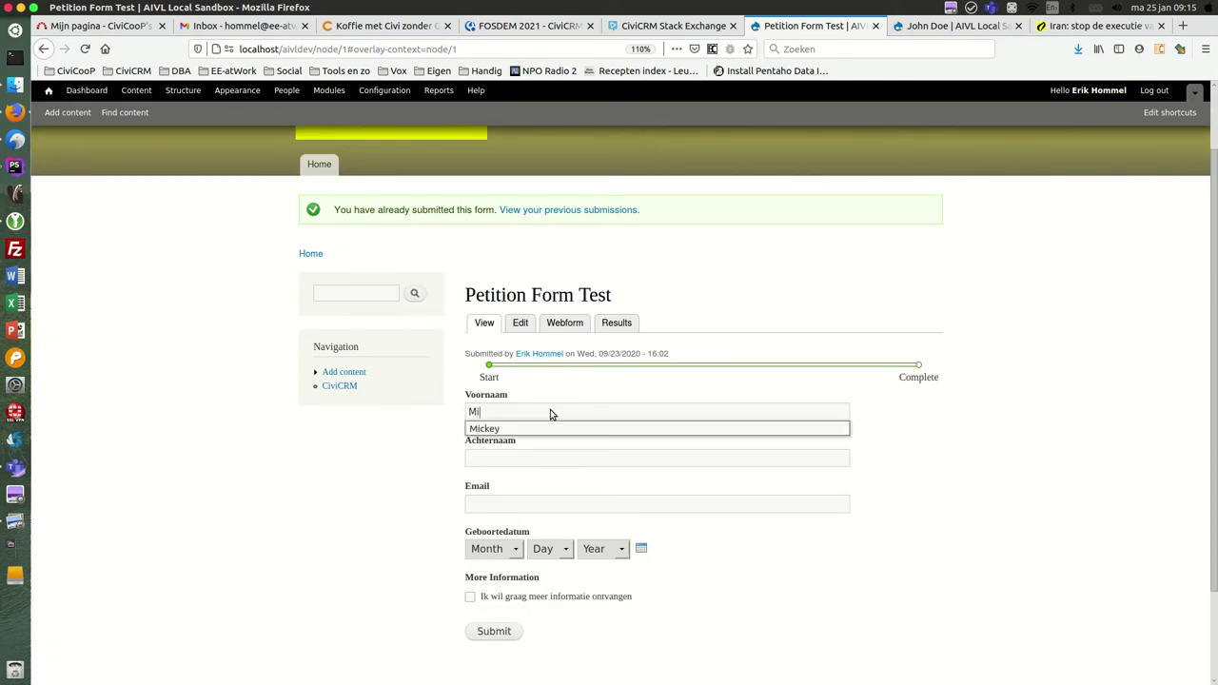
text(nnieMouse)
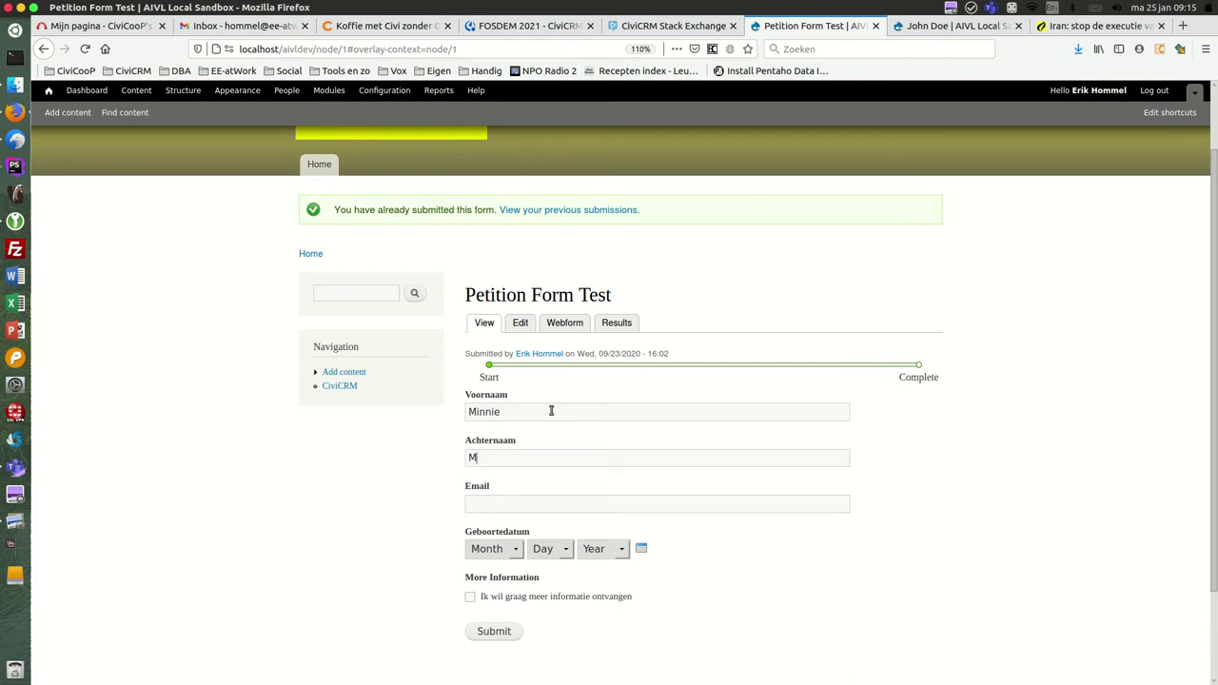
Enter the signer's e-mail address in the petition form's Email field.
scroll(579, 396, down, 1)
scroll(583, 405, down, 2)
click(594, 426)
text(minnie)
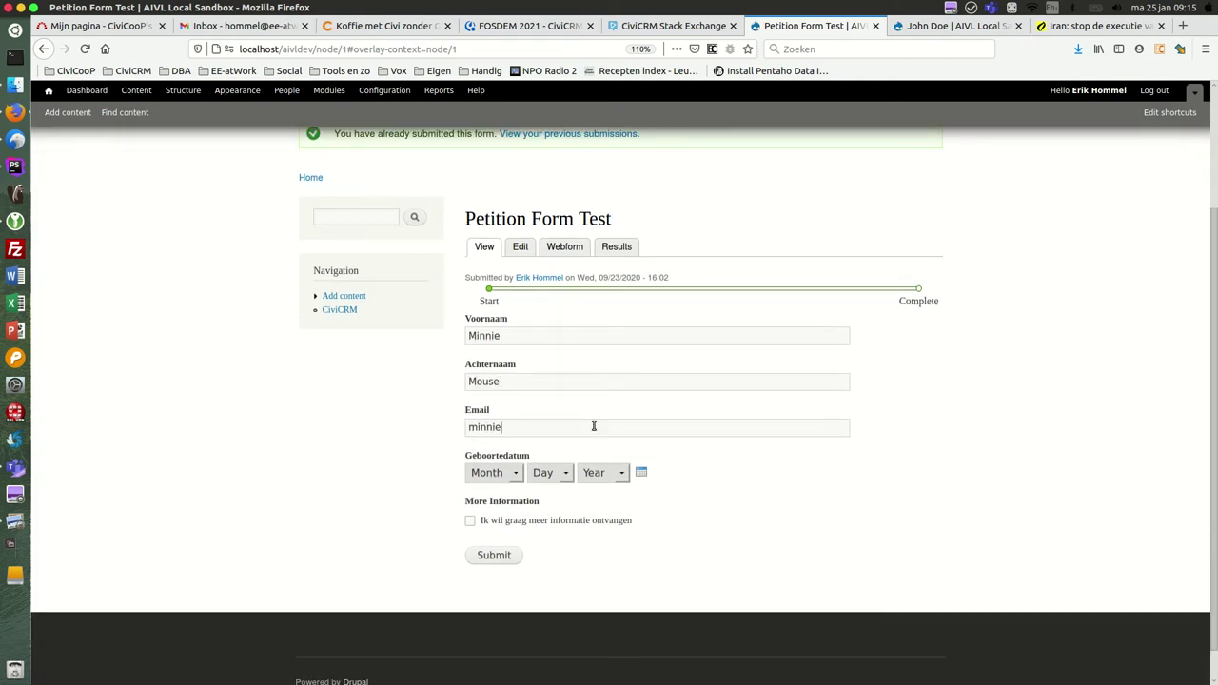
text(.mouse@example.org)
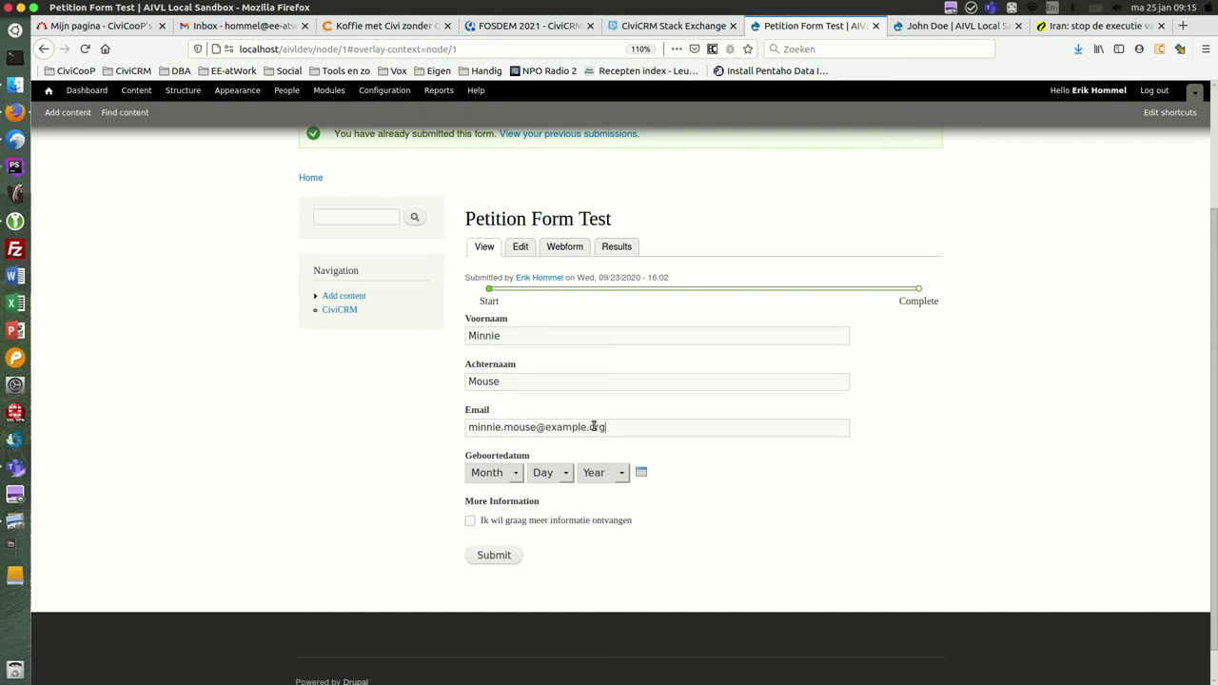
Set the signer's date of birth in the petition form's Geboortedatum month, day and year fields.
click(515, 473)
click(491, 388)
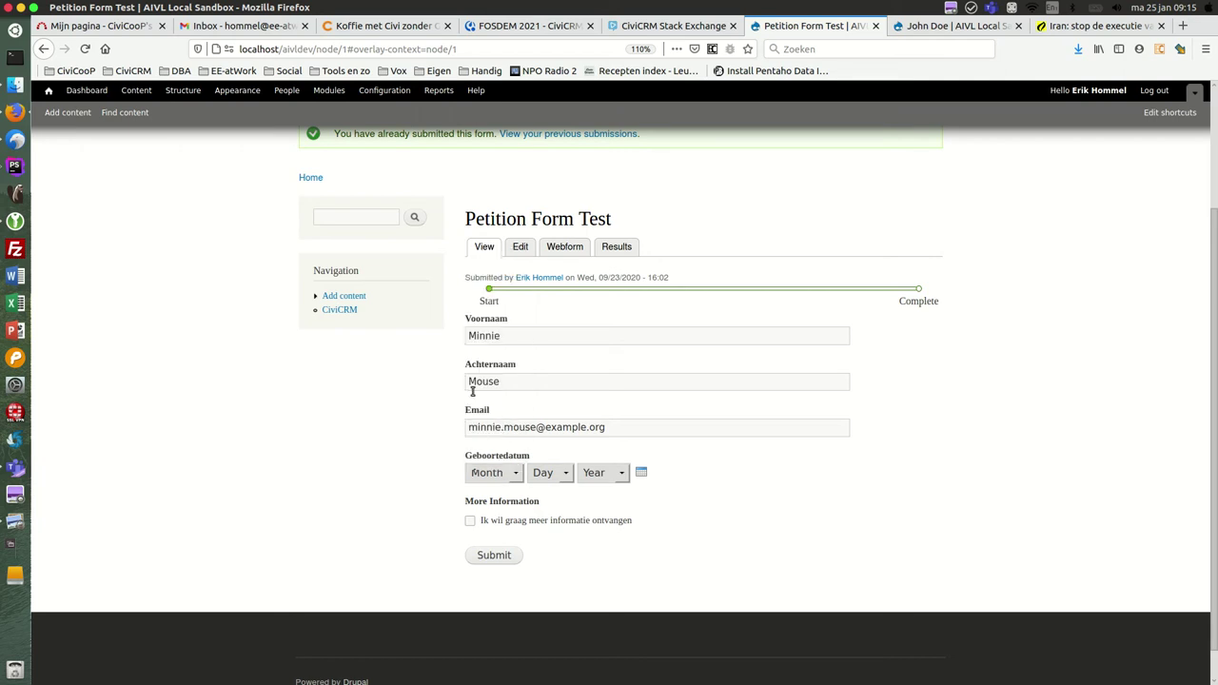
click(548, 473)
click(536, 439)
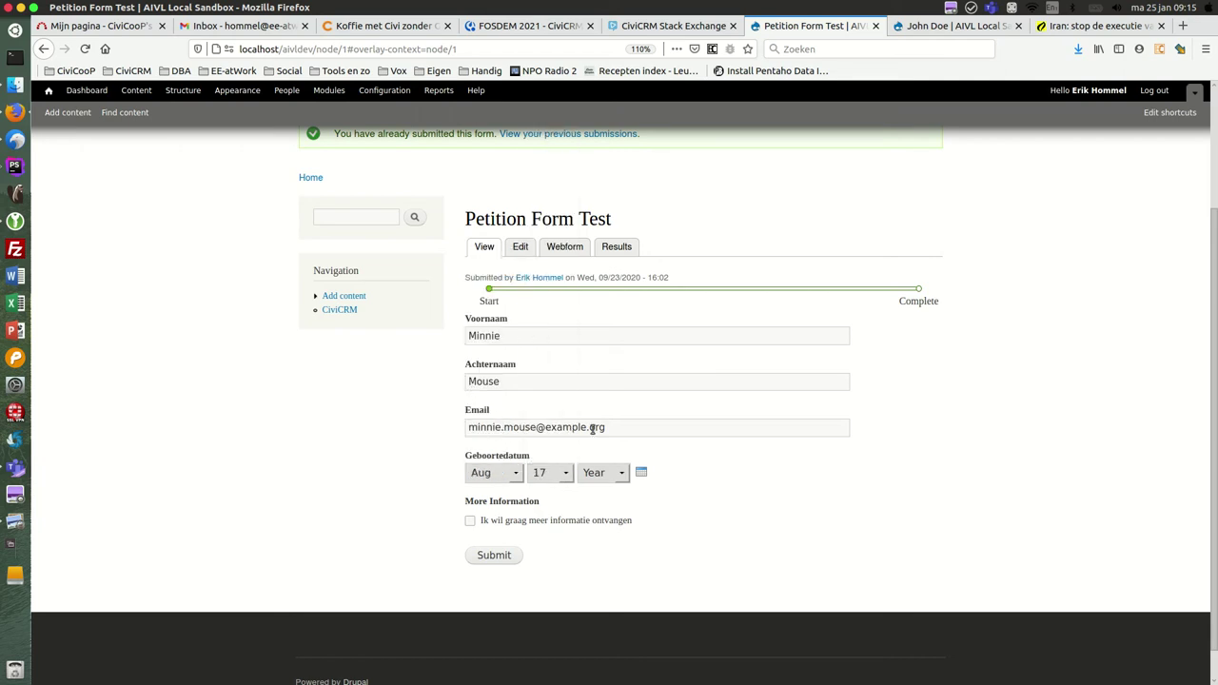
click(621, 473)
scroll(614, 393, down, 10)
scroll(614, 388, down, 3)
click(619, 436)
Opt in to 'Ik wil graag meer informatie ontvangen' and submit the petition form.
click(469, 522)
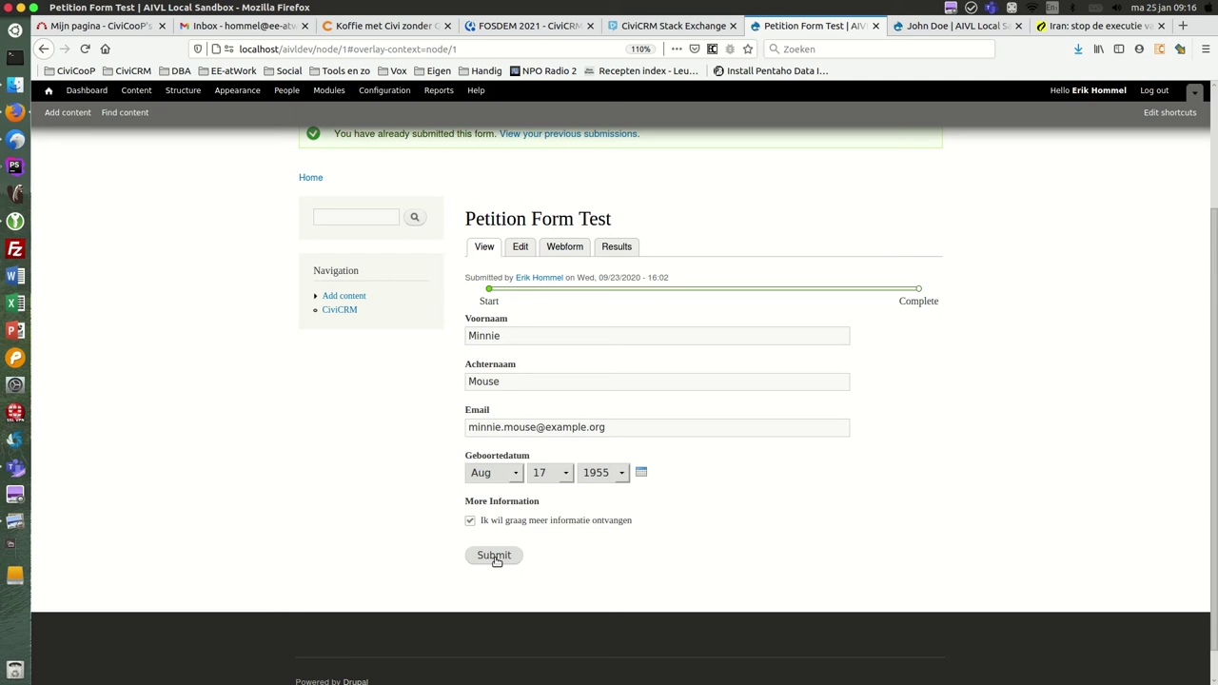
click(494, 556)
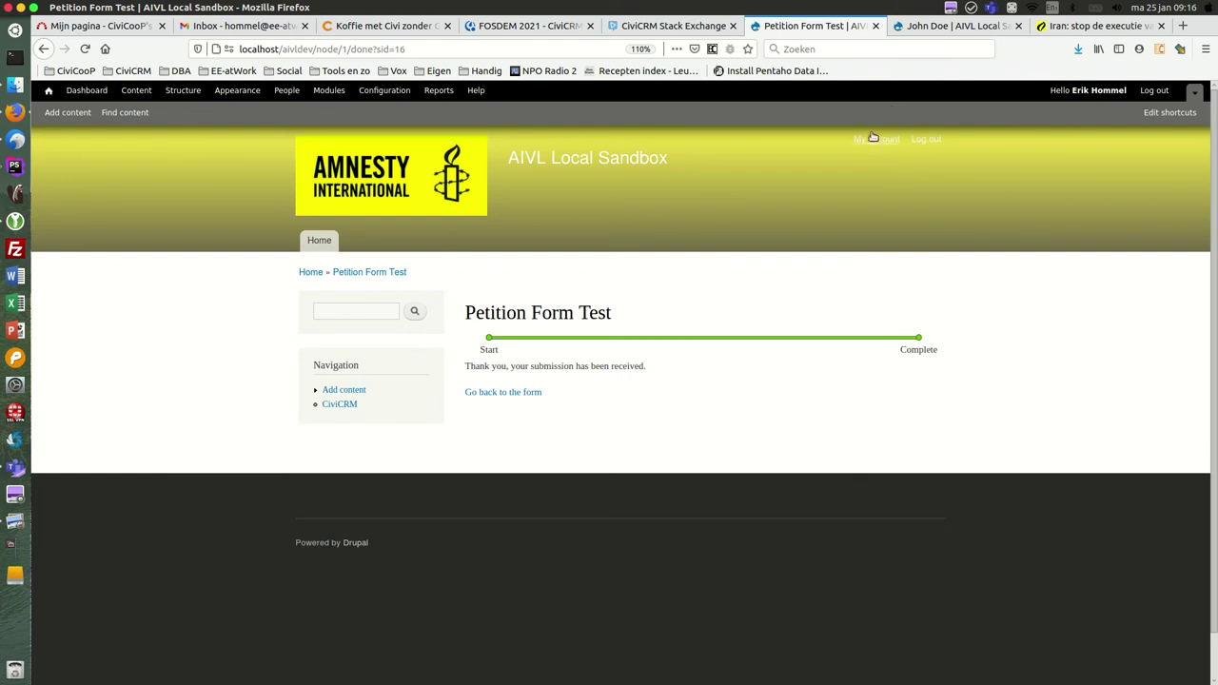
Switch to CiviCRM, search the contacts by the signer's last name and open the petition signer's contact record.
click(920, 34)
click(78, 102)
text(Mouse)
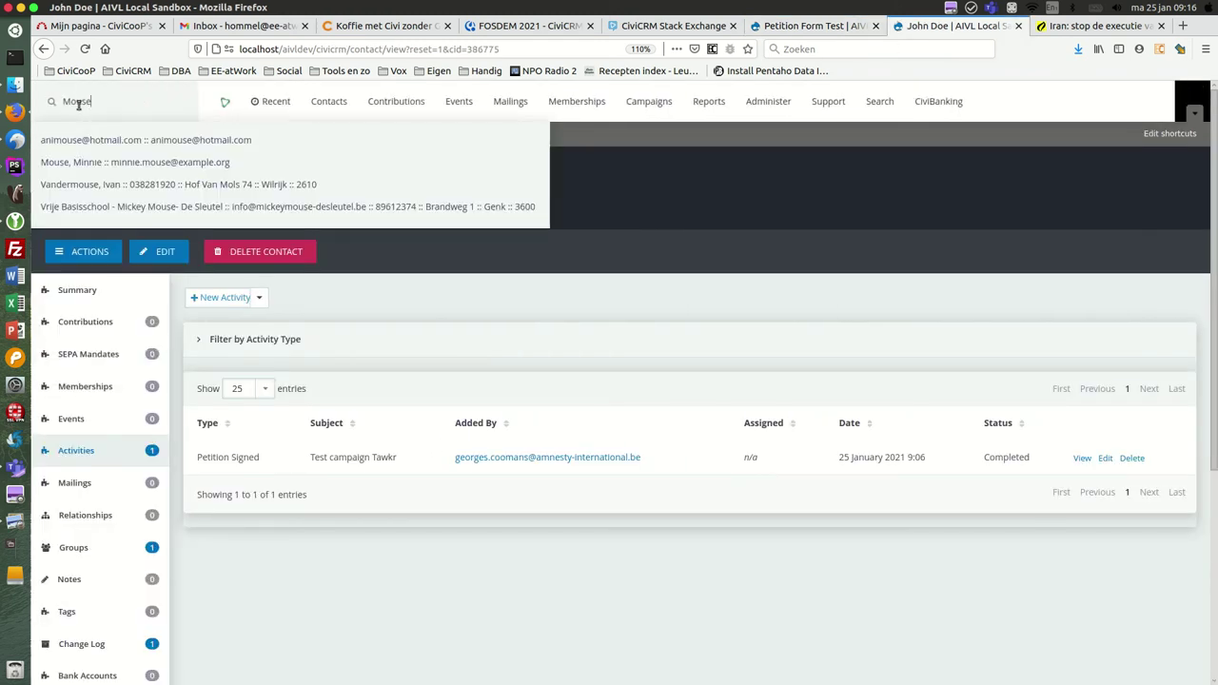
click(96, 164)
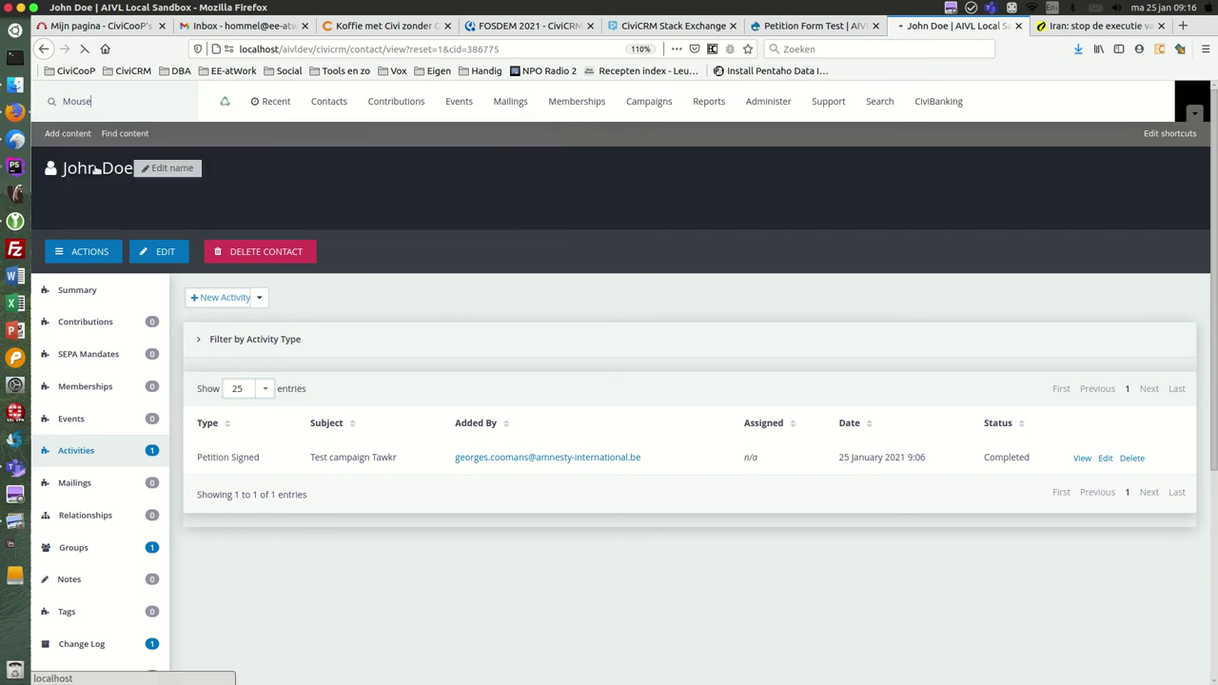